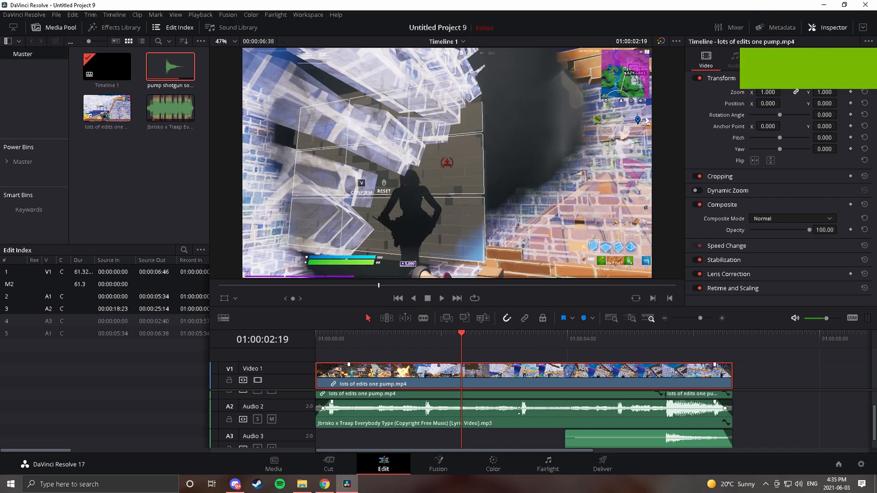
# - Examine the music, gameplay audio and pump shotgun sound effect clips on the timeline's audio tracks
pyautogui.click(522, 419)
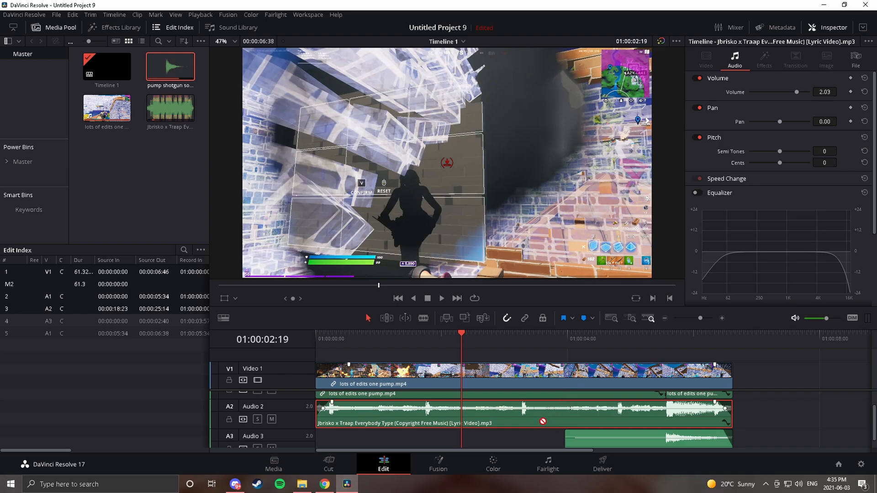
pyautogui.scroll(1, 525, 396)
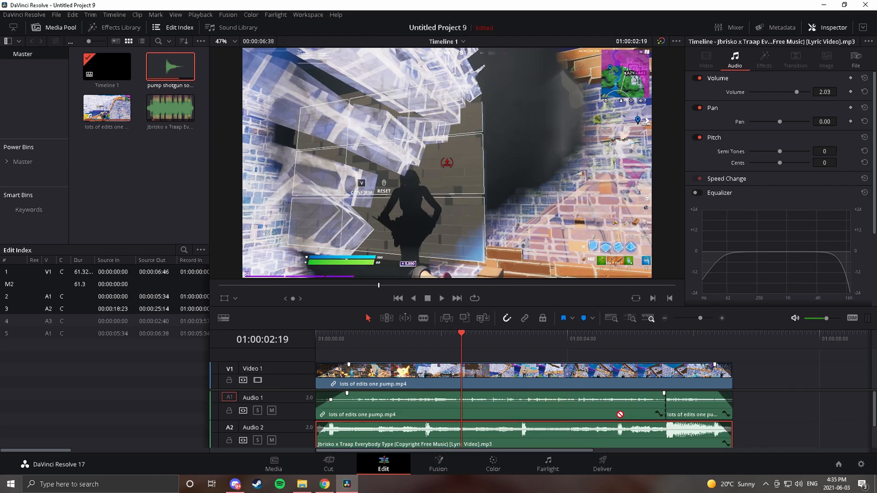
pyautogui.click(559, 422)
pyautogui.scroll(-1, 560, 422)
pyautogui.scroll(1, 560, 423)
pyautogui.click(552, 386)
pyautogui.click(551, 414)
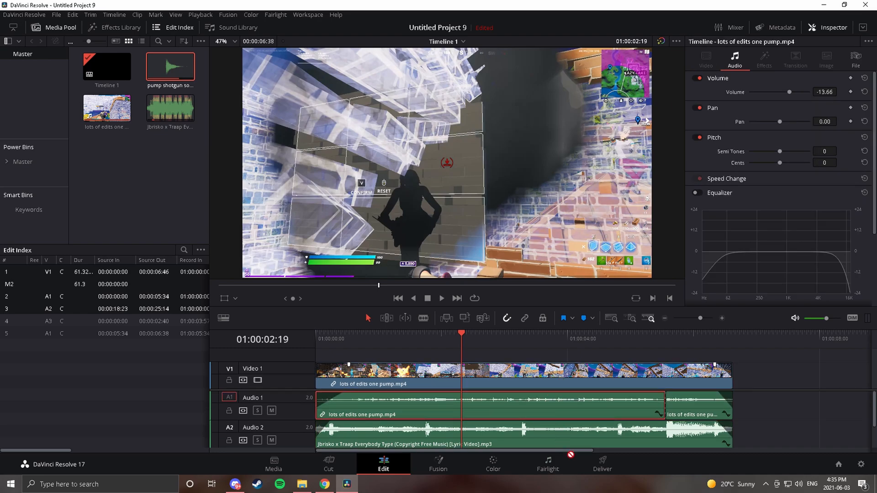
pyautogui.scroll(-1, 544, 425)
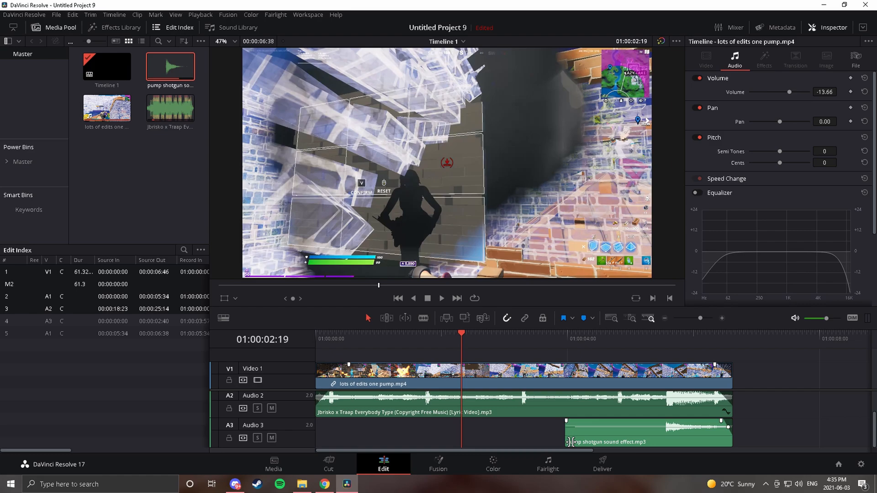
pyautogui.scroll(1, 589, 436)
pyautogui.scroll(-1, 589, 436)
pyautogui.click(626, 442)
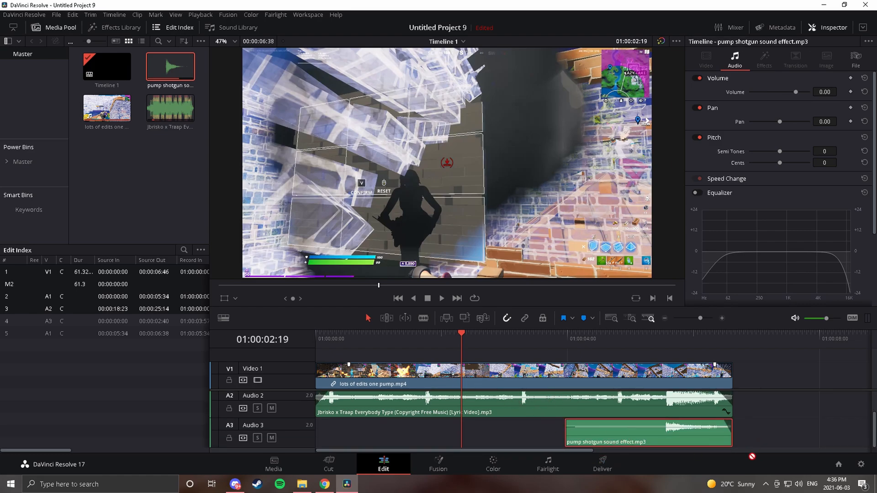
pyautogui.scroll(1, 565, 420)
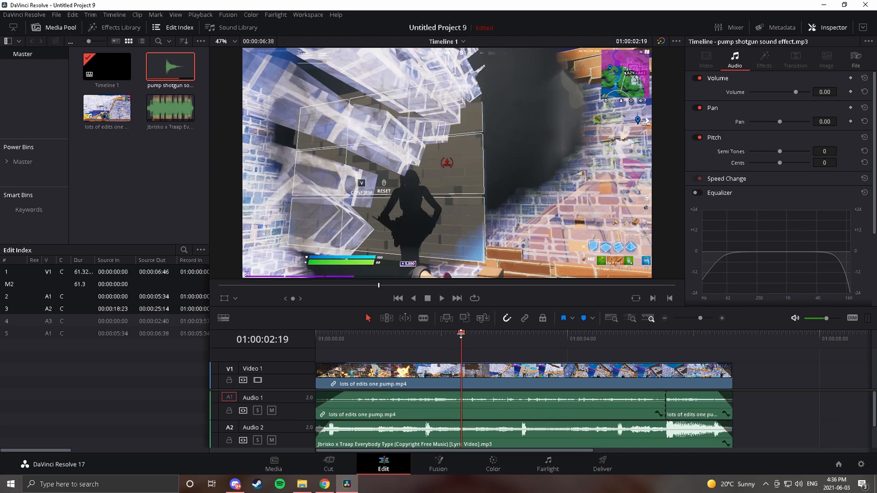
# - Split the gameplay video clip on Video 1 at 01:00:05:34, in line with the existing cut in its audio
pyautogui.moveTo(467, 339); pyautogui.dragTo(662, 356)
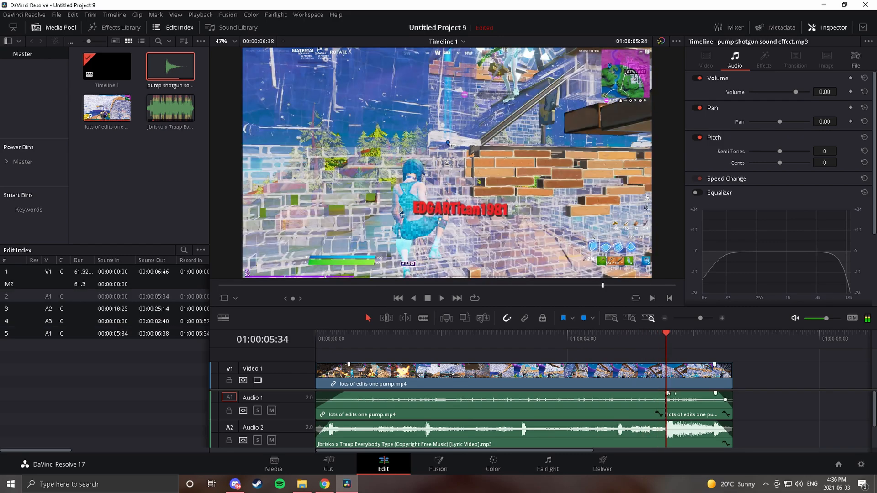
pyautogui.click(666, 376)
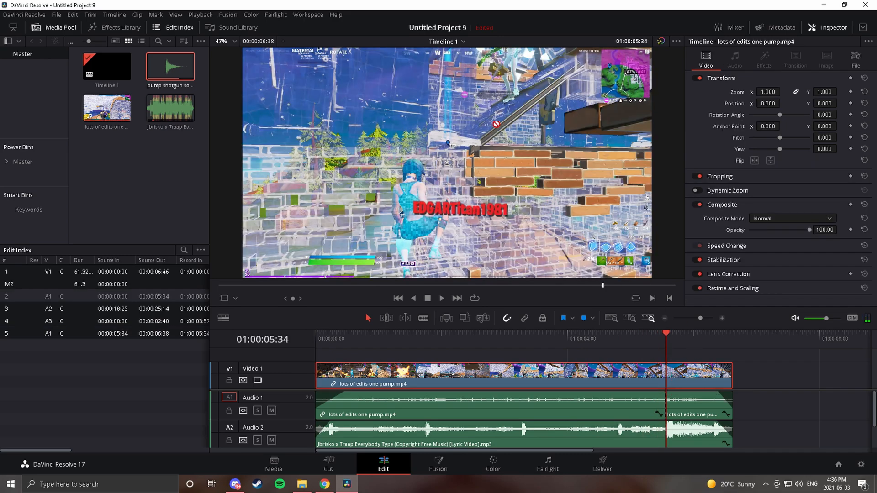
pyautogui.hotkey('ctrl', 'b')
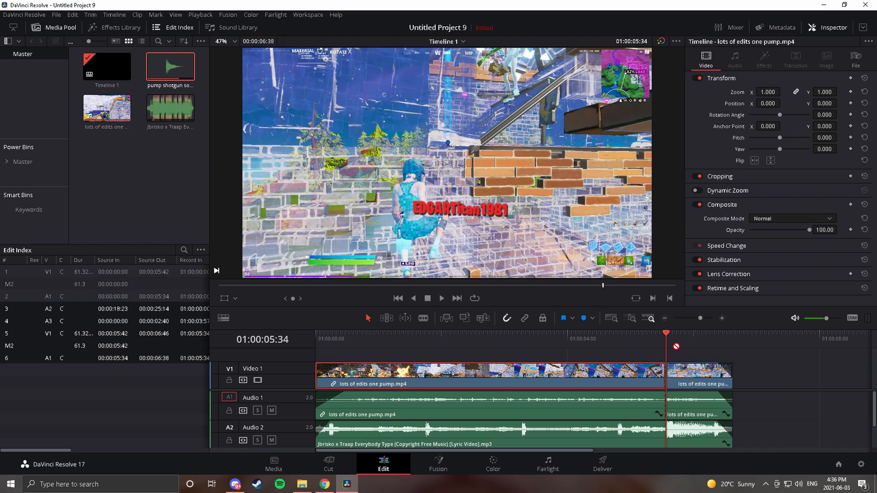
# - Split the first part of the gameplay video at 01:00:04:58 and select the short middle segment
pyautogui.moveTo(673, 343); pyautogui.dragTo(645, 347)
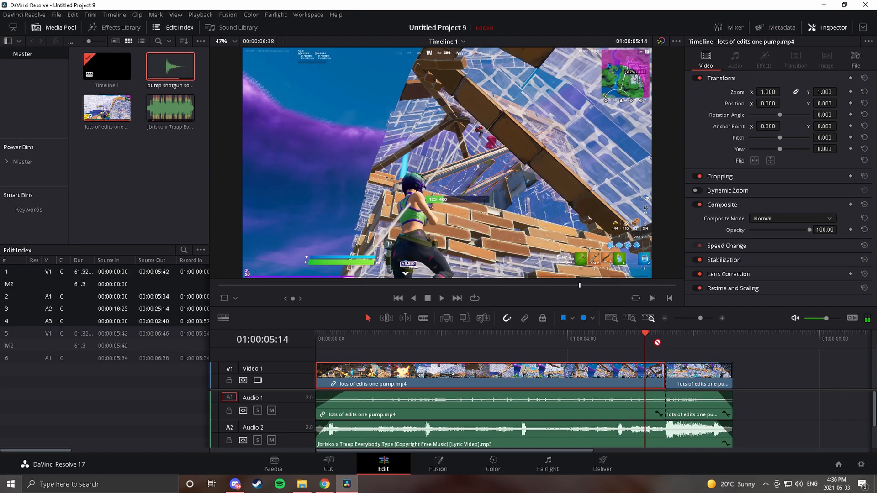
pyautogui.moveTo(649, 339); pyautogui.dragTo(631, 349)
pyautogui.hotkey('ctrl', 'b')
pyautogui.click(650, 382)
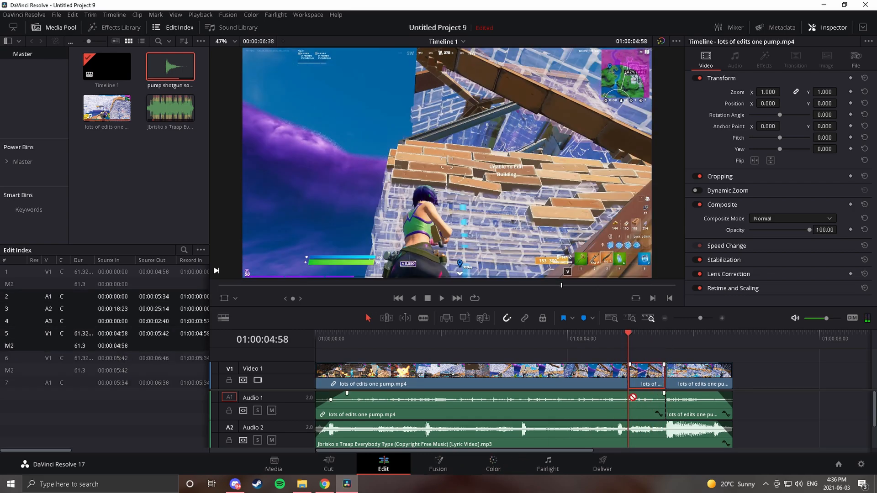
pyautogui.moveTo(630, 347)
pyautogui.mouseDown()
pyautogui.moveTo(638, 350)
pyautogui.moveTo(630, 349)
pyautogui.mouseUp()
# - Open the middle segment for color grading, add a layer node and line it up beneath node 01
pyautogui.click(492, 462)
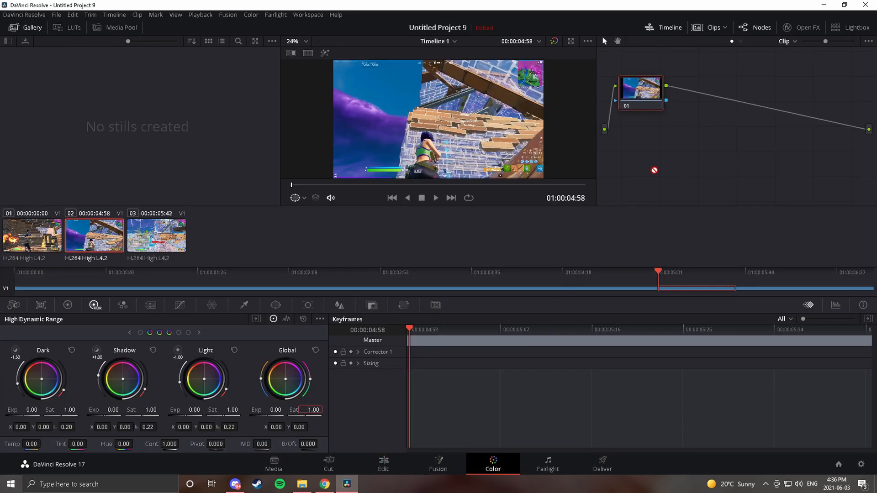
pyautogui.moveTo(645, 92); pyautogui.dragTo(671, 83)
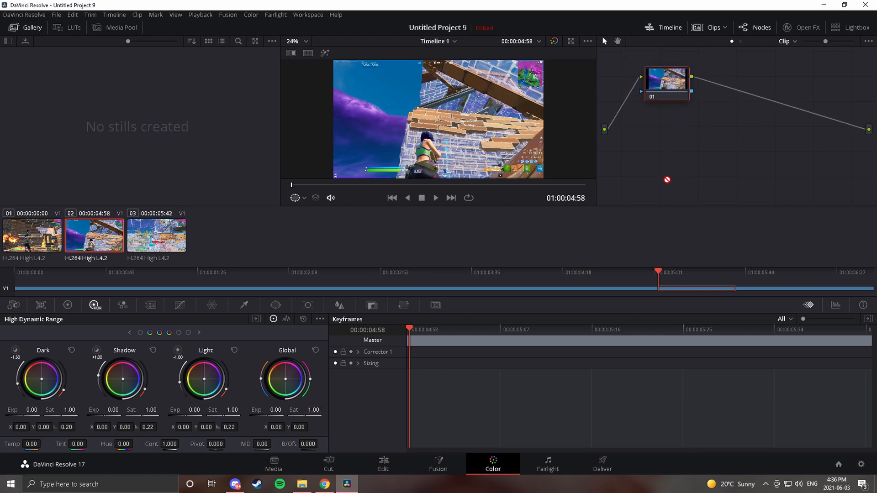
pyautogui.hotkey('alt', 'l')
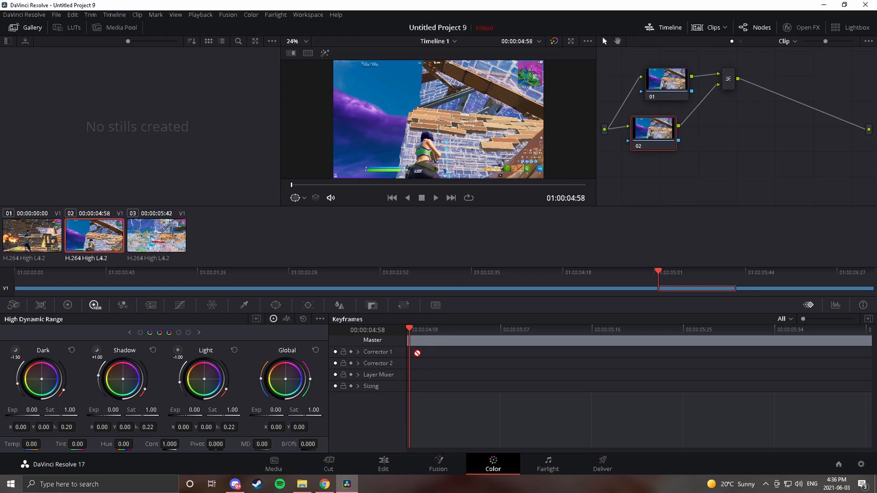
pyautogui.moveTo(653, 128); pyautogui.dragTo(672, 120)
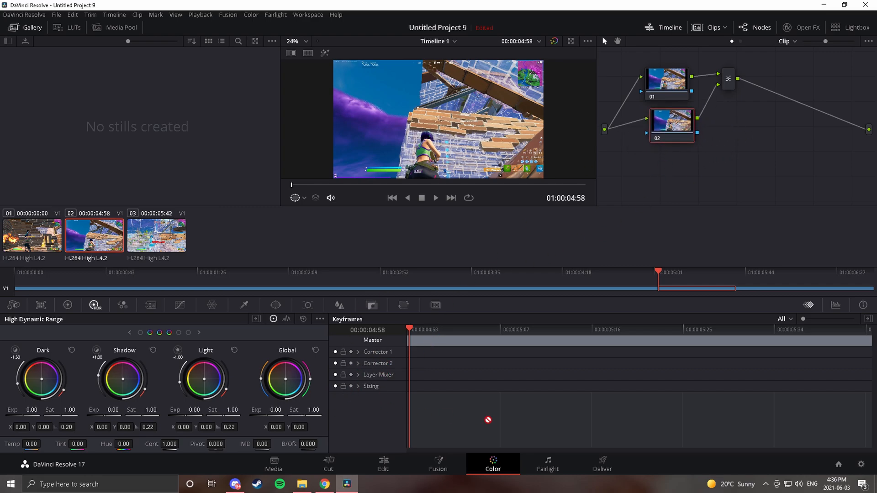
# - Set node 01's global saturation to 0.00, arrange the two nodes neatly and select node 02
pyautogui.click(647, 93)
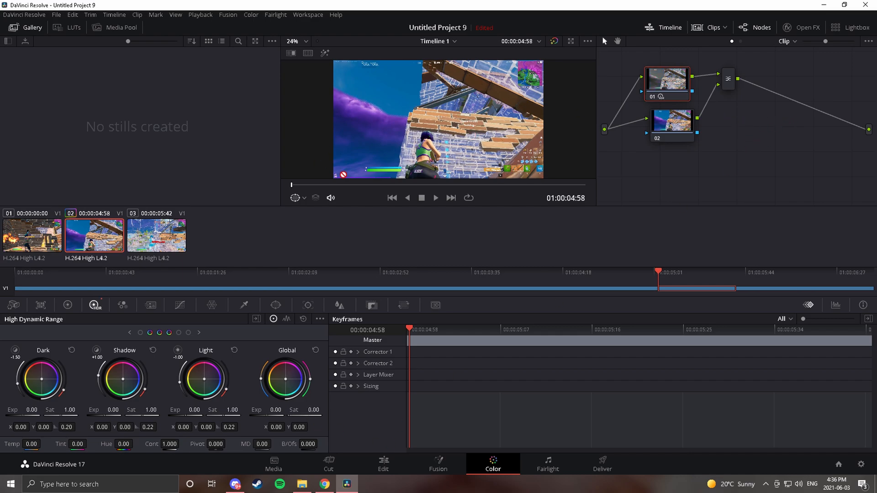
pyautogui.click(689, 135)
pyautogui.click(668, 95)
pyautogui.moveTo(676, 116); pyautogui.dragTo(680, 95)
pyautogui.moveTo(686, 132)
pyautogui.mouseDown()
pyautogui.moveTo(686, 149)
pyautogui.moveTo(673, 139)
pyautogui.moveTo(688, 132)
pyautogui.mouseUp()
# - Add a circular window to node 02 and shape it into a narrow ellipse tightly around the player character
pyautogui.click(276, 305)
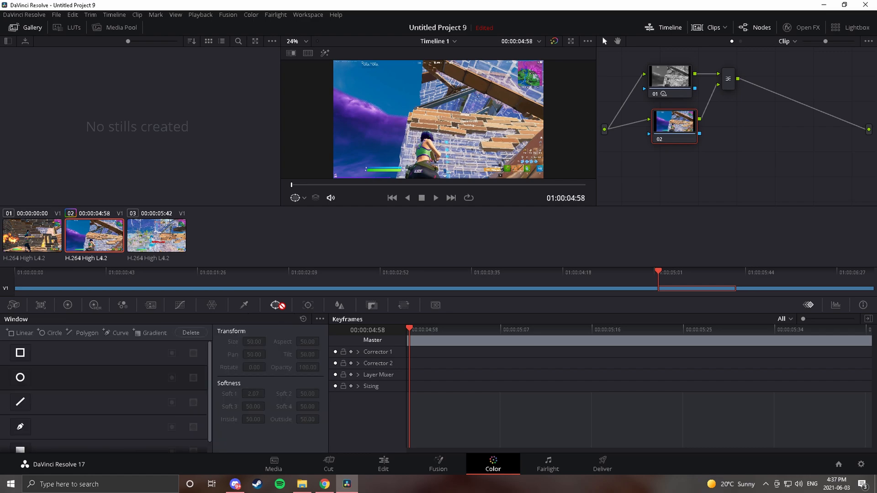
pyautogui.click(20, 378)
pyautogui.moveTo(436, 158); pyautogui.dragTo(433, 163)
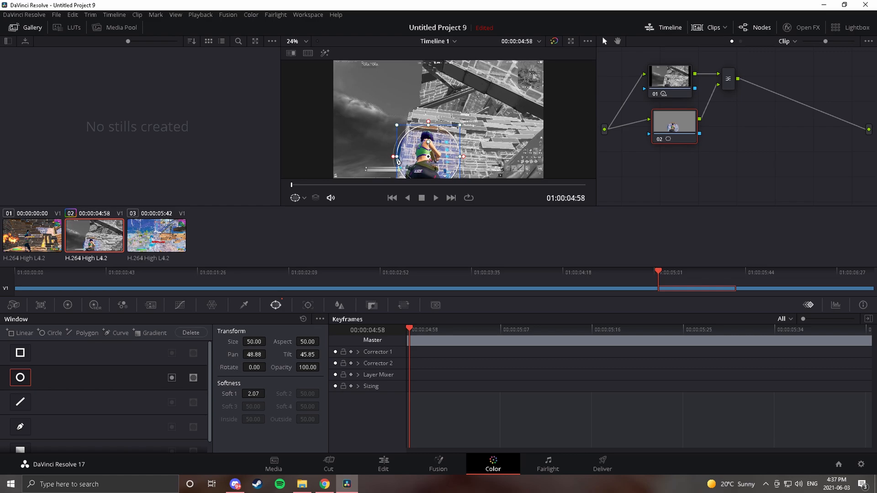
pyautogui.moveTo(398, 160); pyautogui.dragTo(441, 162)
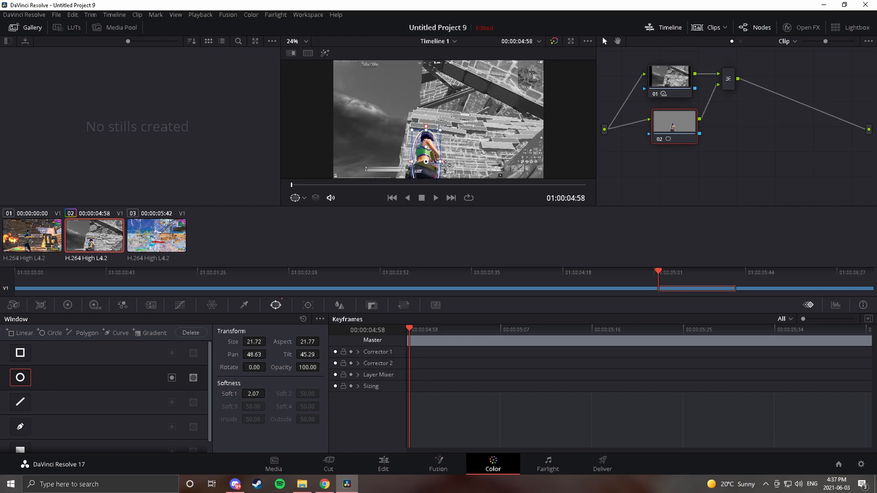
pyautogui.moveTo(426, 130); pyautogui.dragTo(426, 138)
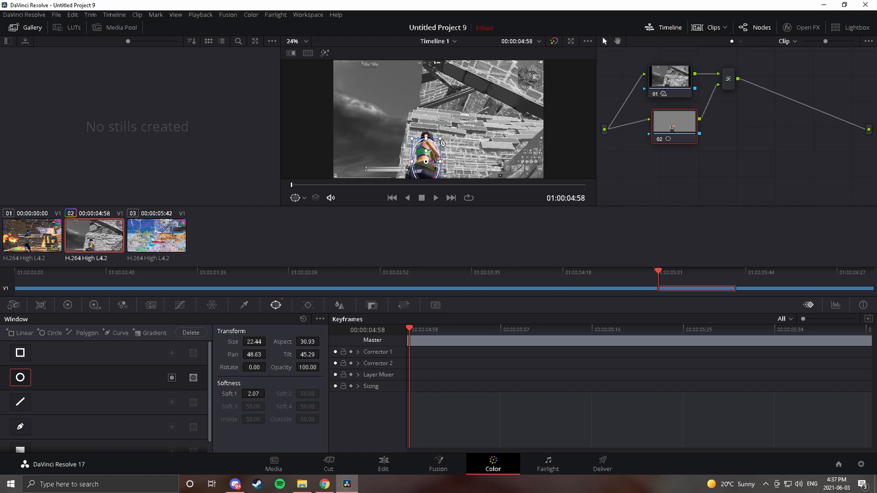
pyautogui.moveTo(428, 138); pyautogui.dragTo(430, 134)
# - Tint the windowed character blue by setting node 02's global HDR color balance to about X 0.18, Y -0.22
pyautogui.click(96, 305)
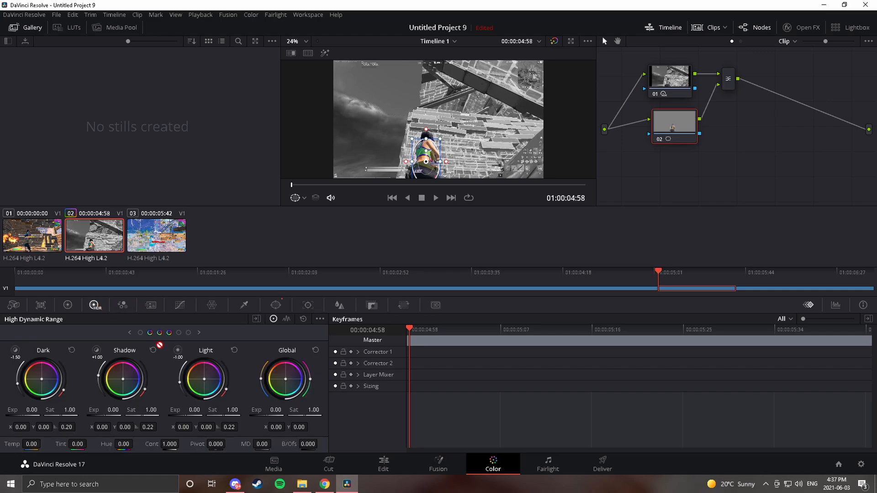
pyautogui.moveTo(290, 380); pyautogui.dragTo(291, 381)
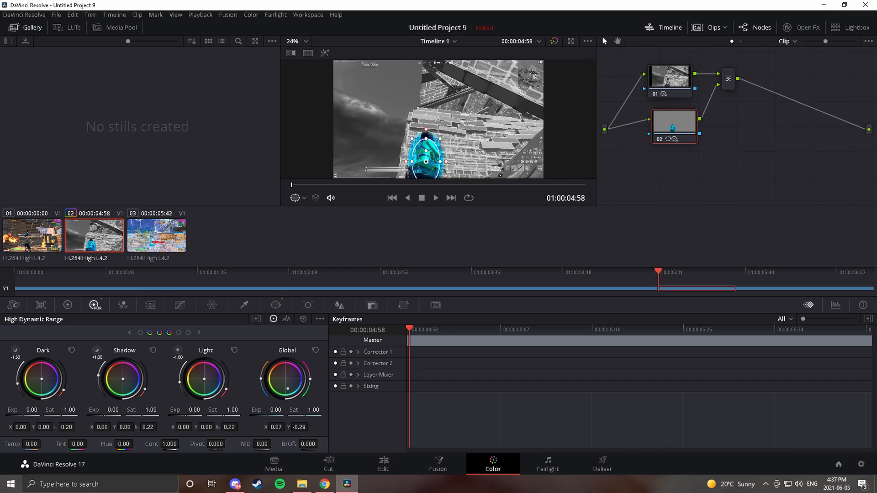
pyautogui.moveTo(288, 386)
pyautogui.mouseDown()
pyautogui.moveTo(280, 374)
pyautogui.moveTo(294, 380)
pyautogui.moveTo(293, 372)
pyautogui.mouseUp()
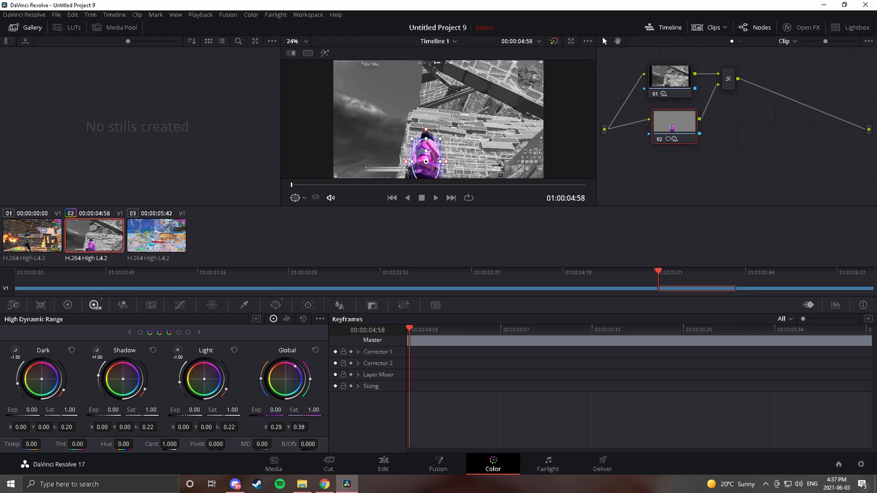
pyautogui.moveTo(294, 369); pyautogui.dragTo(293, 385)
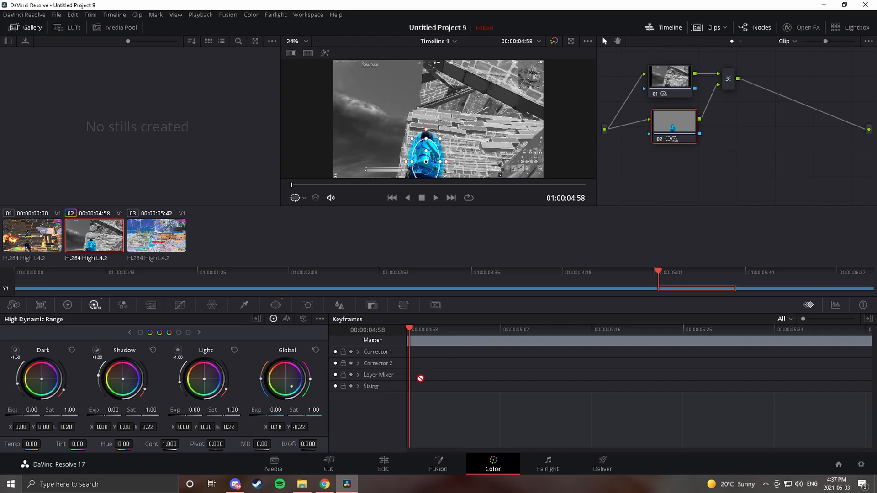
# - Add dynamic keyframes to Corrector 2 at 00:00:04:58 and 00:00:05:02, fitting the window more closely to the character at the second one
pyautogui.rightClick(420, 369)
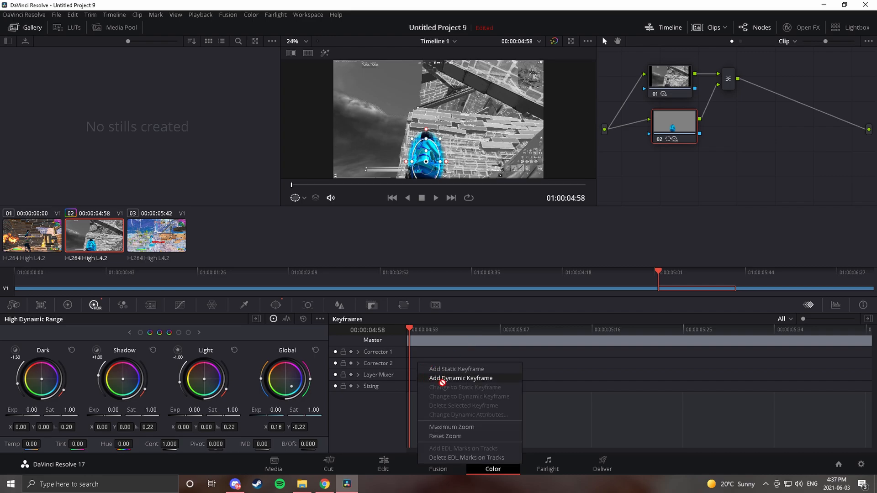
pyautogui.click(442, 387)
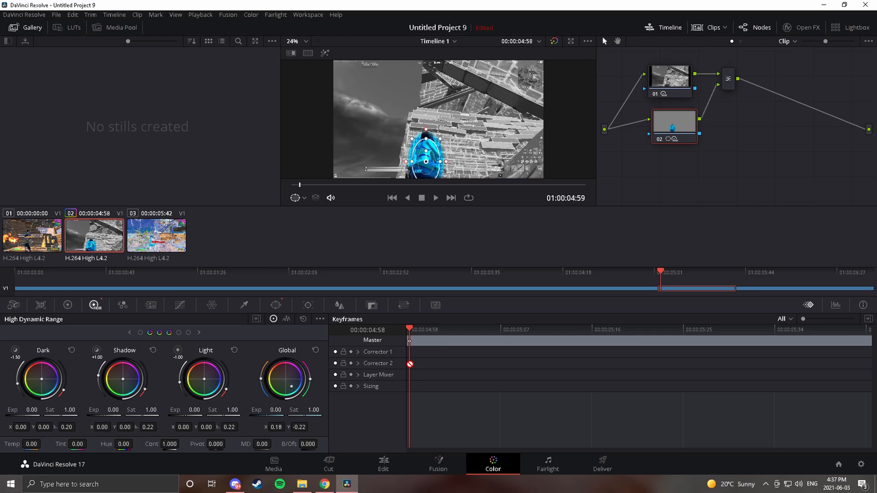
pyautogui.press('Right')
pyautogui.press('Right')
pyautogui.press('Right')
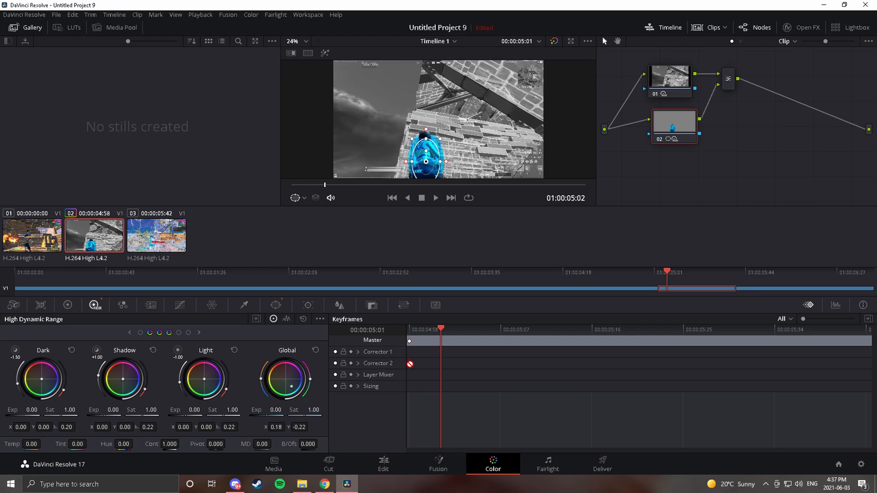
pyautogui.press('Right')
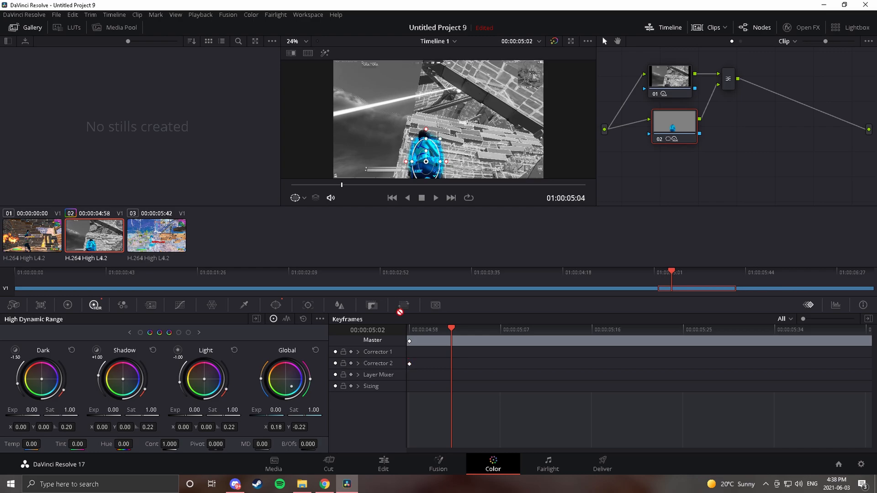
pyautogui.moveTo(426, 139); pyautogui.dragTo(439, 162)
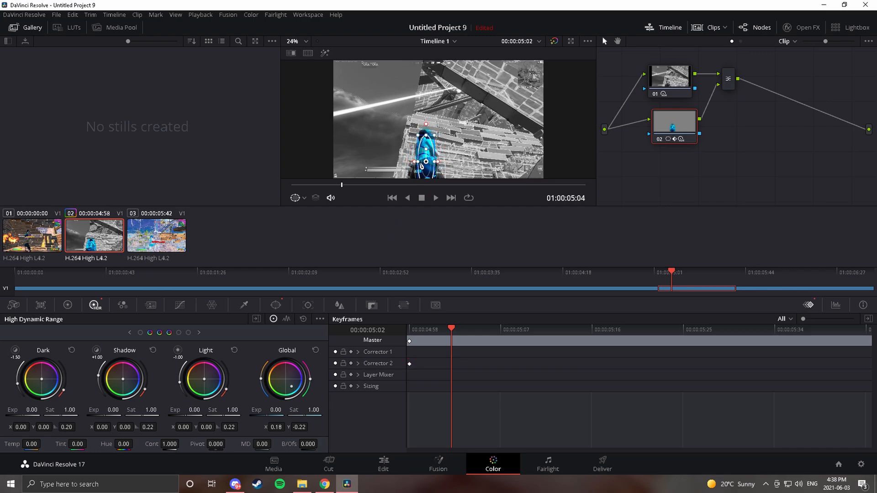
pyautogui.rightClick(453, 366)
pyautogui.click(476, 383)
# - Keyframe the window to follow the character by repositioning it at 00:00:05:05 and 00:00:05:11
pyautogui.moveTo(457, 330); pyautogui.dragTo(482, 335)
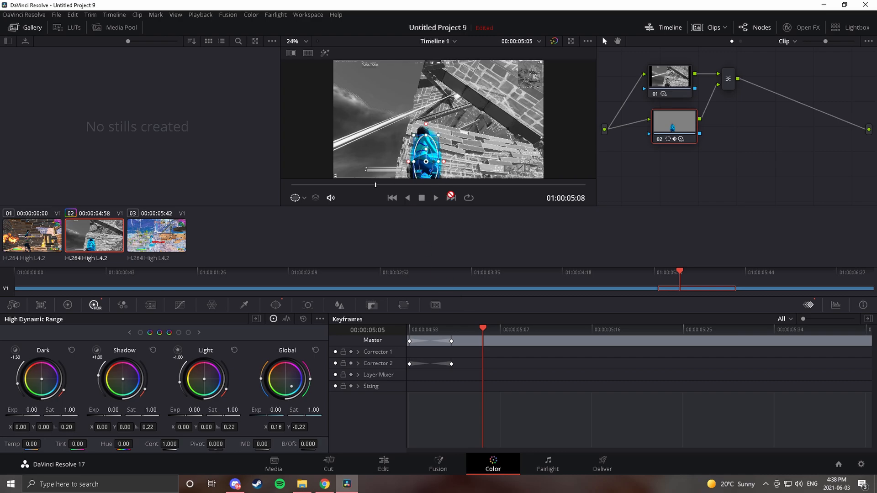
pyautogui.moveTo(431, 167)
pyautogui.mouseDown()
pyautogui.moveTo(442, 168)
pyautogui.moveTo(434, 166)
pyautogui.mouseUp()
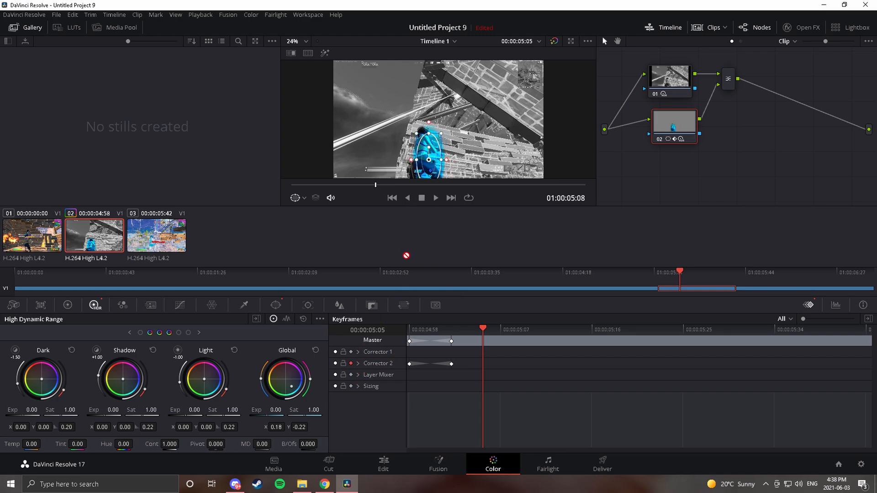
pyautogui.moveTo(428, 159); pyautogui.dragTo(423, 160)
pyautogui.moveTo(483, 330); pyautogui.dragTo(545, 327)
pyautogui.moveTo(432, 145); pyautogui.dragTo(425, 168)
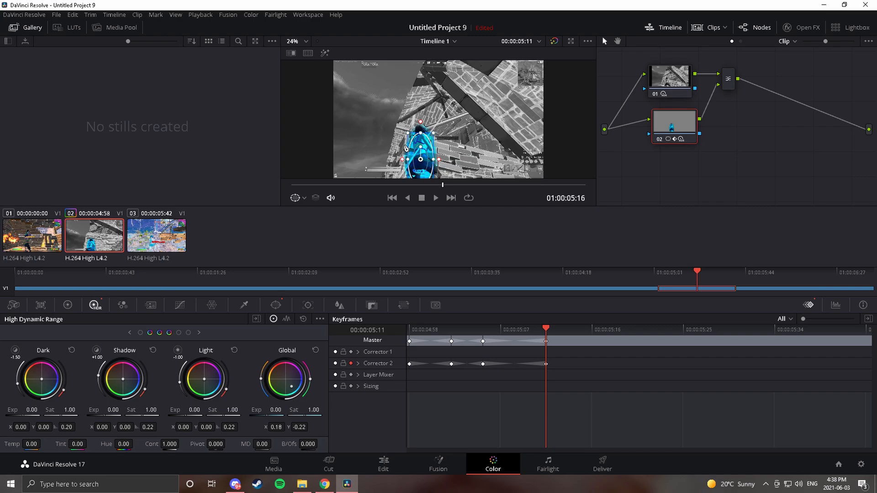
# - Continue tracking the character by adjusting the window at 00:00:05:17 and narrowing it at 00:00:05:21
pyautogui.moveTo(547, 329); pyautogui.dragTo(616, 329)
pyautogui.moveTo(426, 166); pyautogui.dragTo(428, 168)
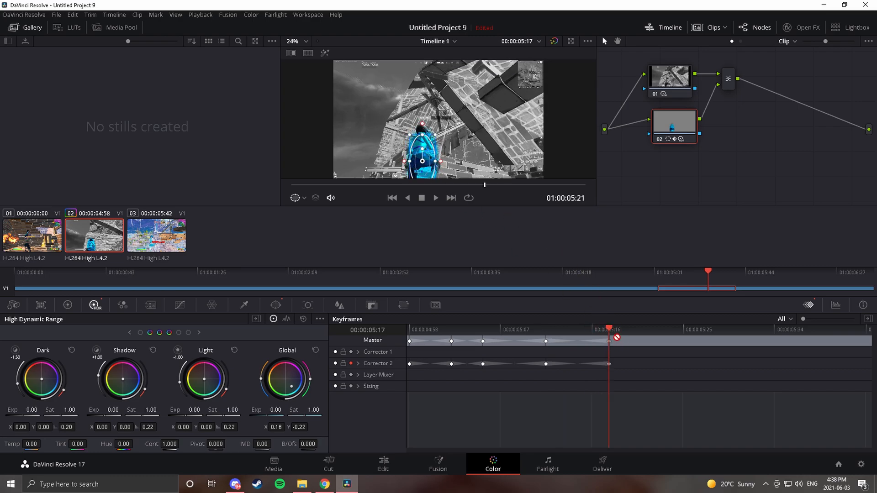
pyautogui.moveTo(620, 333); pyautogui.dragTo(651, 331)
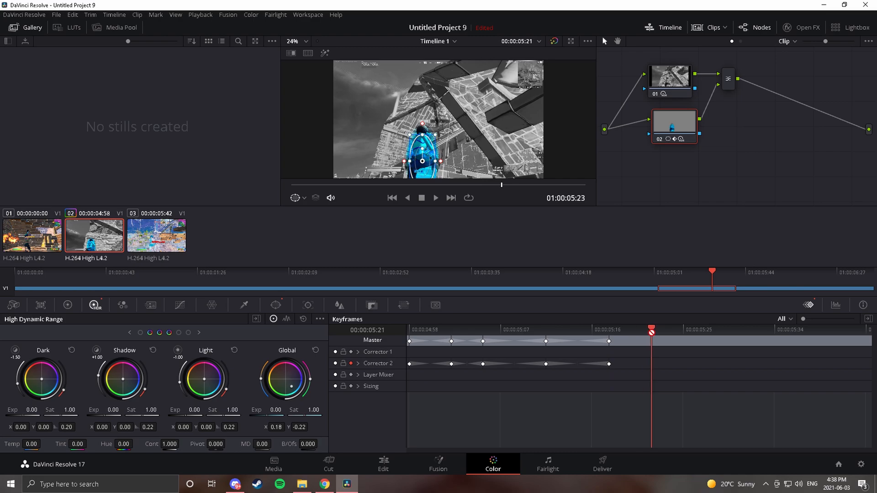
pyautogui.moveTo(440, 161); pyautogui.dragTo(438, 161)
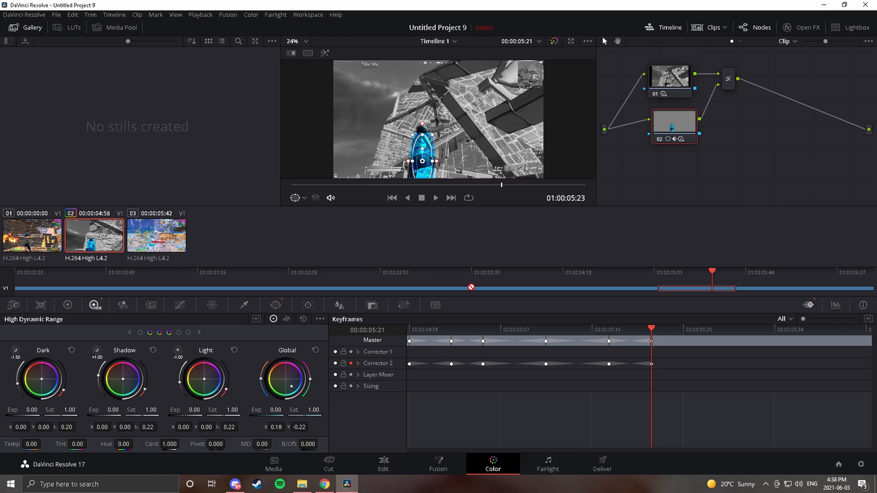
# - Raise the window over the character at 00:00:05:21 and refit it with a keyframe at 00:00:05:33
pyautogui.moveTo(413, 163); pyautogui.dragTo(432, 153)
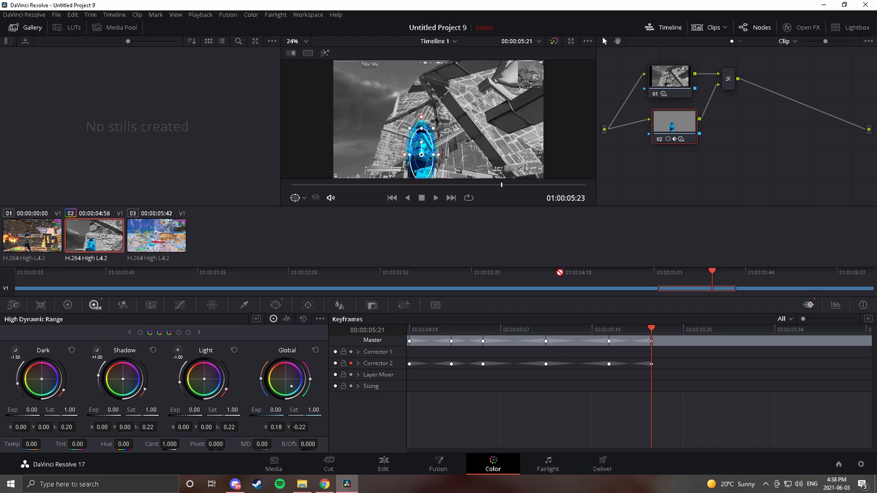
pyautogui.moveTo(653, 333); pyautogui.dragTo(778, 337)
pyautogui.moveTo(423, 121); pyautogui.dragTo(423, 128)
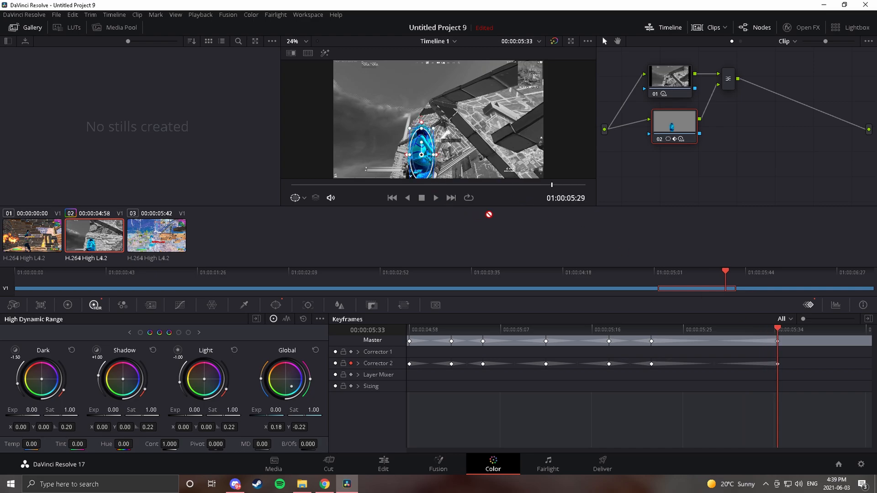
# - Keyframe the window at 00:00:05:39, narrowing it to fit the character's body
pyautogui.moveTo(783, 334); pyautogui.dragTo(845, 329)
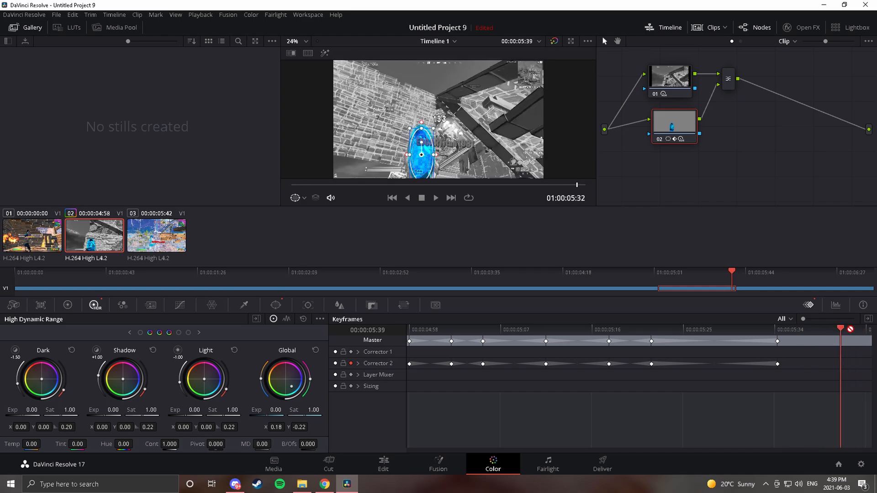
pyautogui.moveTo(425, 132)
pyautogui.mouseDown()
pyautogui.moveTo(426, 144)
pyautogui.moveTo(423, 134)
pyautogui.mouseUp()
pyautogui.moveTo(425, 174); pyautogui.dragTo(419, 163)
pyautogui.moveTo(421, 118); pyautogui.dragTo(422, 125)
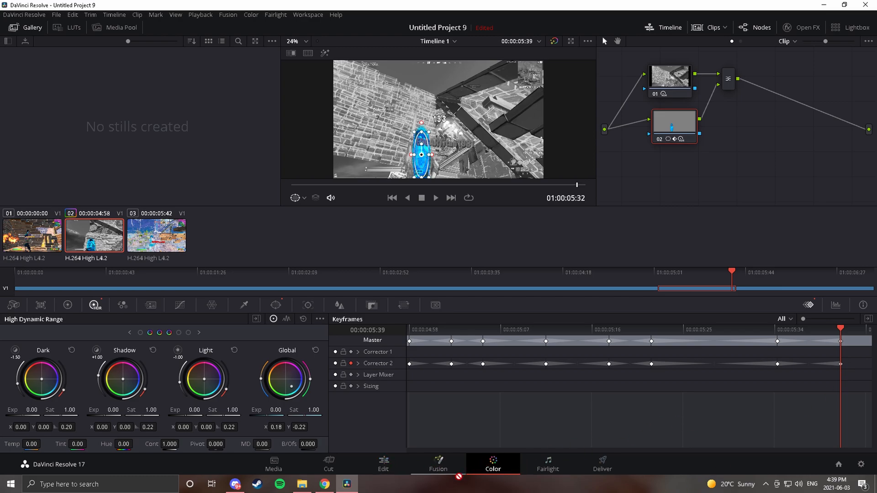
# - Return to the Edit page and play back the timeline around the black-and-white segment to check the blue character effect
pyautogui.click(381, 464)
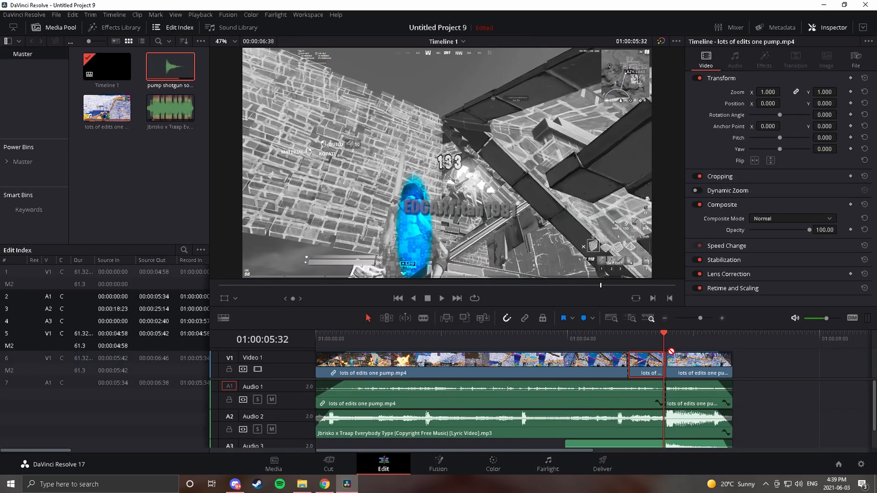
pyautogui.click(579, 339)
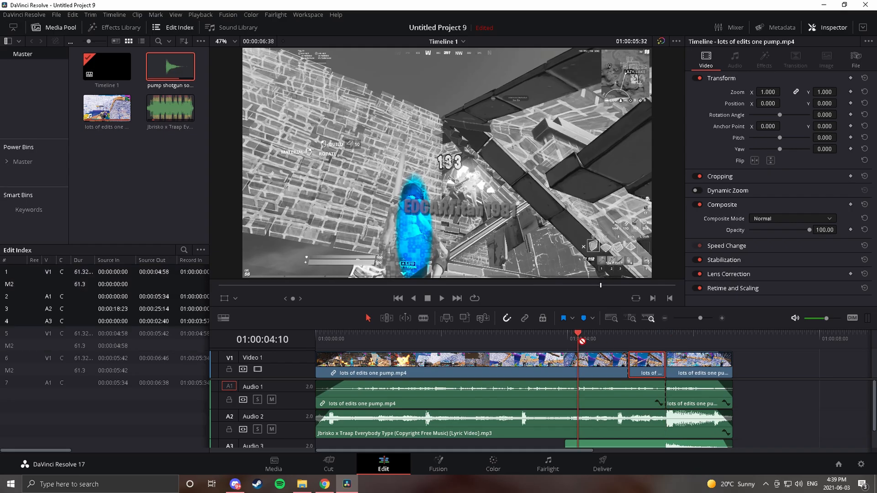
pyautogui.press('space')
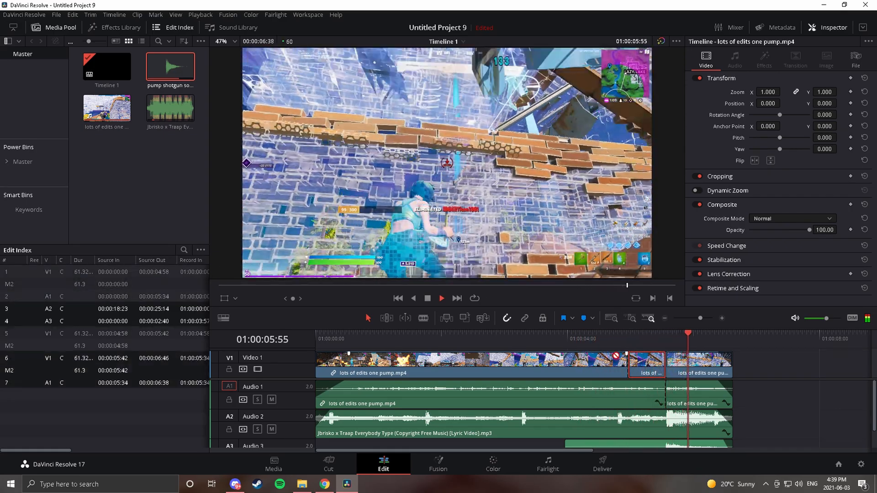
pyautogui.click(578, 339)
pyautogui.press('space')
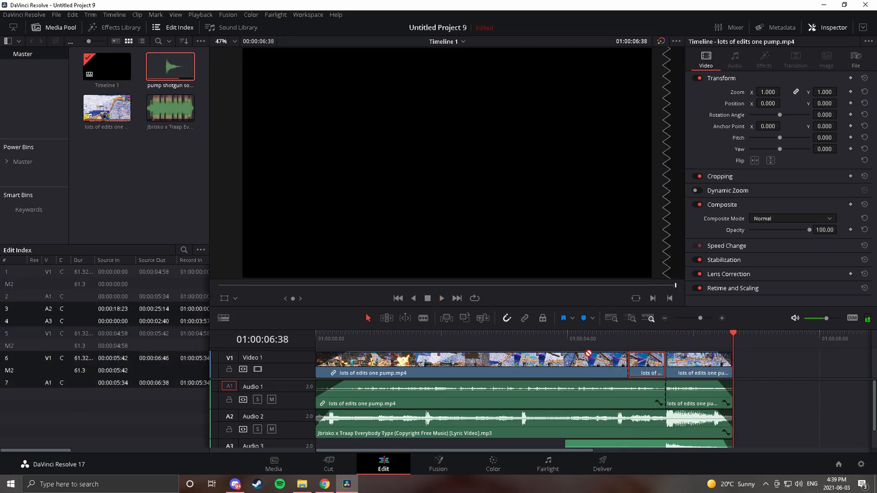
pyautogui.click(621, 339)
pyautogui.press('space')
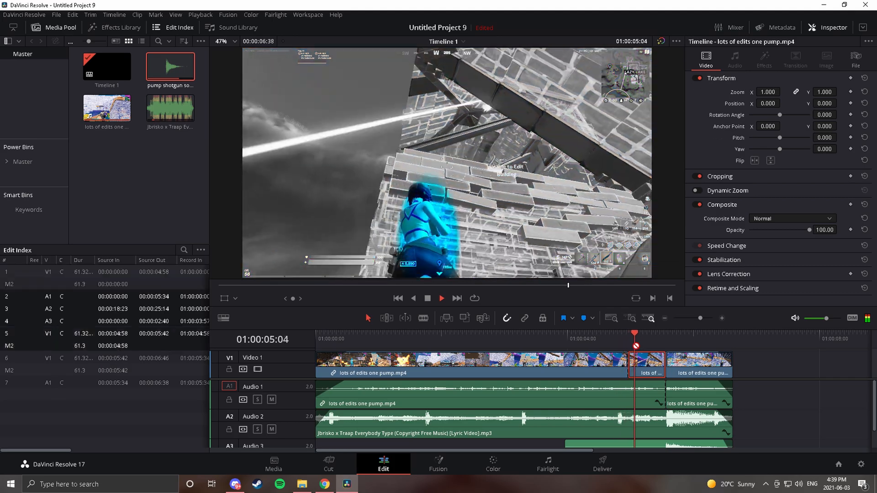
# - Split the music clip on Audio 2 at both ends of the black-and-white segment, 01:00:04:58 and 01:00:05:34
pyautogui.moveTo(735, 339); pyautogui.dragTo(629, 358)
pyautogui.click(646, 397)
pyautogui.click(630, 425)
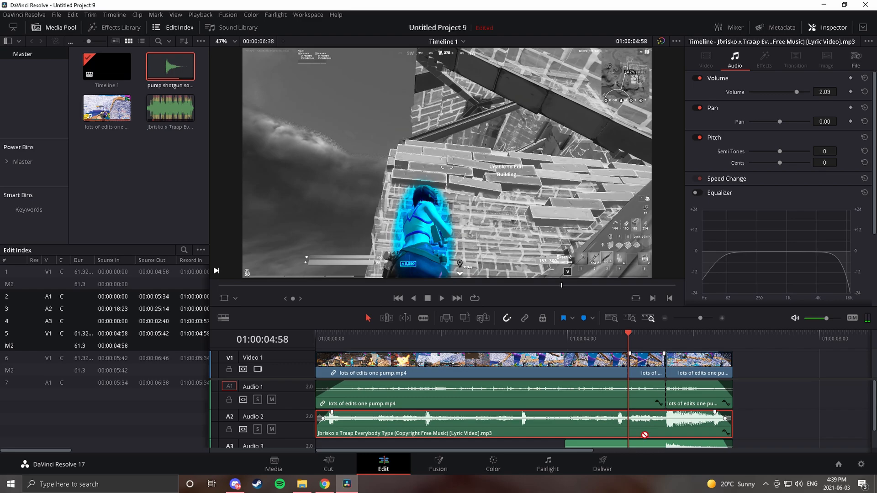
pyautogui.hotkey('ctrl', 'b')
pyautogui.press('Down')
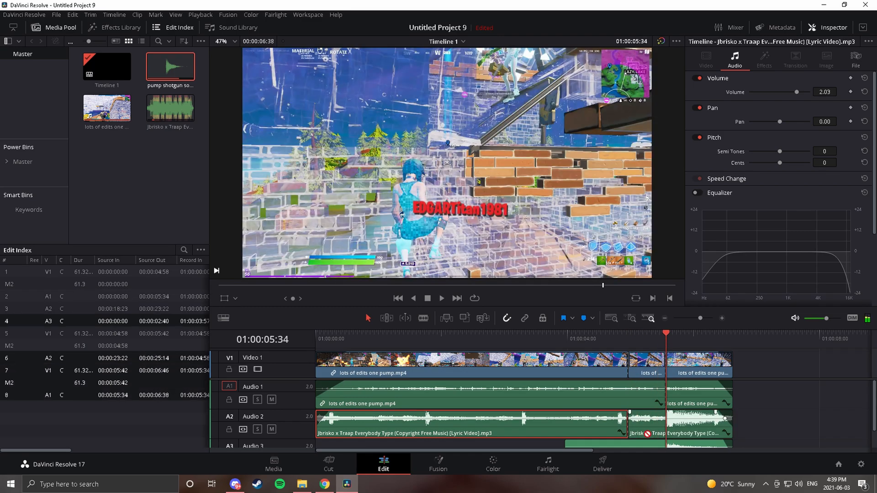
pyautogui.click(649, 432)
pyautogui.hotkey('ctrl', 'b')
# - Split the music under the black-and-white segment at 01:00:05:30 and 01:00:05:26, working backward in four-frame intervals
pyautogui.click(723, 319)
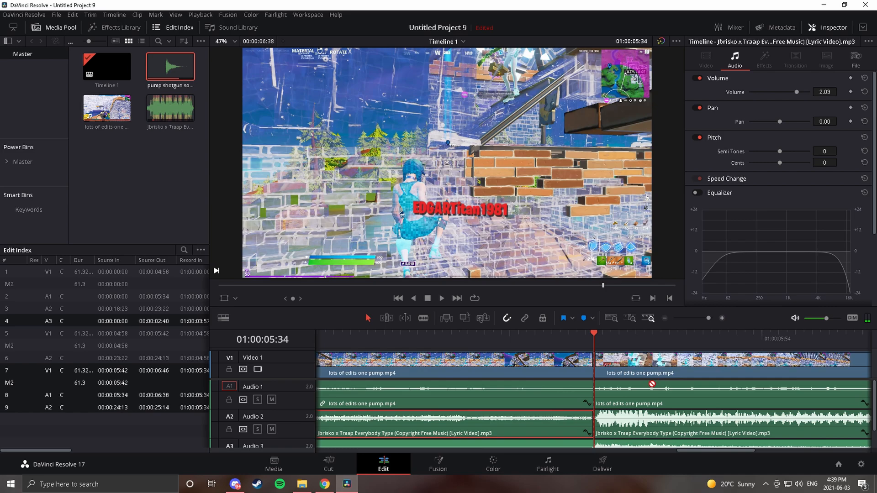
pyautogui.moveTo(710, 321); pyautogui.dragTo(709, 323)
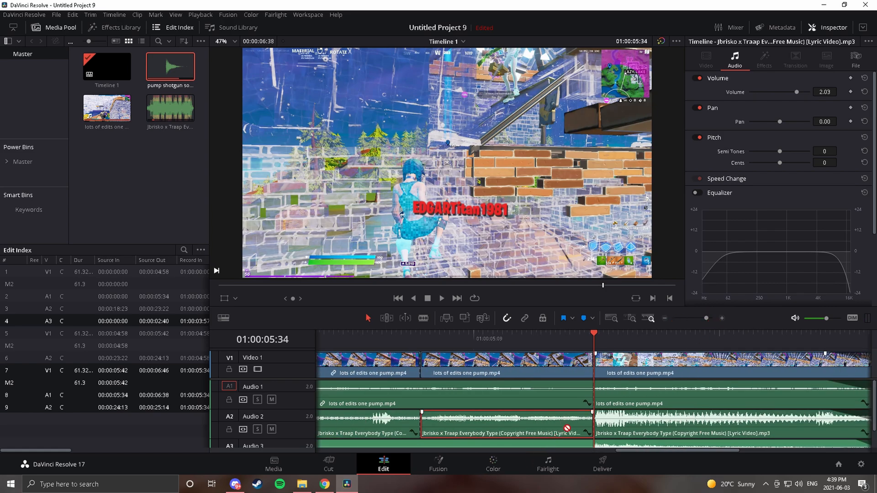
pyautogui.moveTo(596, 333); pyautogui.dragTo(595, 360)
pyautogui.press('Left')
pyautogui.press('Left')
pyautogui.press('Left')
pyautogui.press('Left')
pyautogui.hotkey('ctrl', 'b')
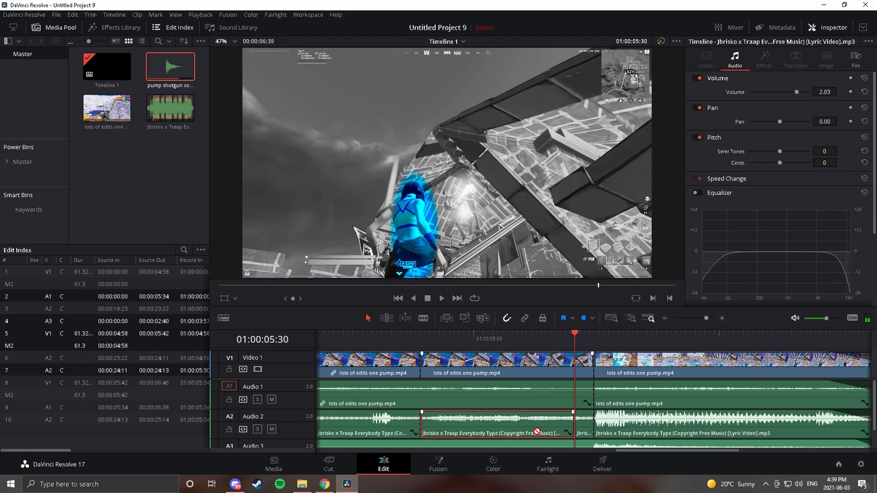
pyautogui.press('Left')
pyautogui.press('Left')
pyautogui.press('Left')
pyautogui.press('Left')
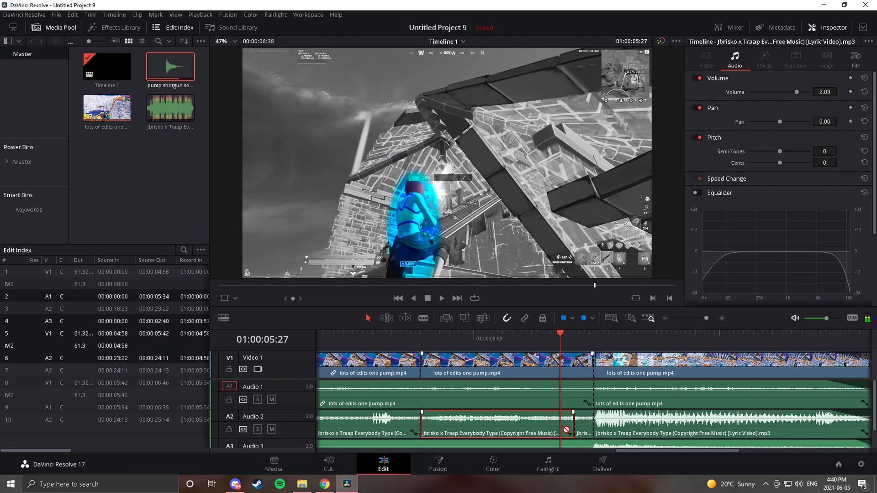
pyautogui.hotkey('ctrl', 'b')
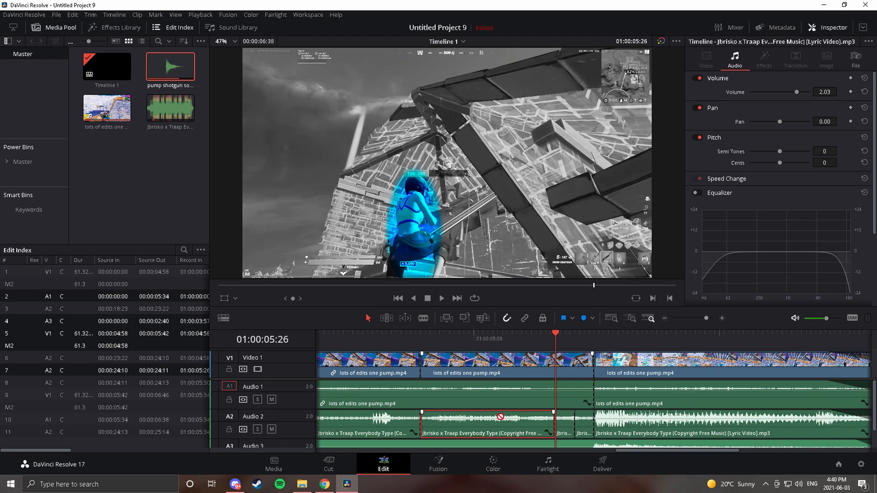
# - Continue the four-frame splits in the Audio 2 music at 01:00:05:22 and 01:00:05:18
pyautogui.press('Left')
pyautogui.press('Left')
pyautogui.press('Left')
pyautogui.press('Left')
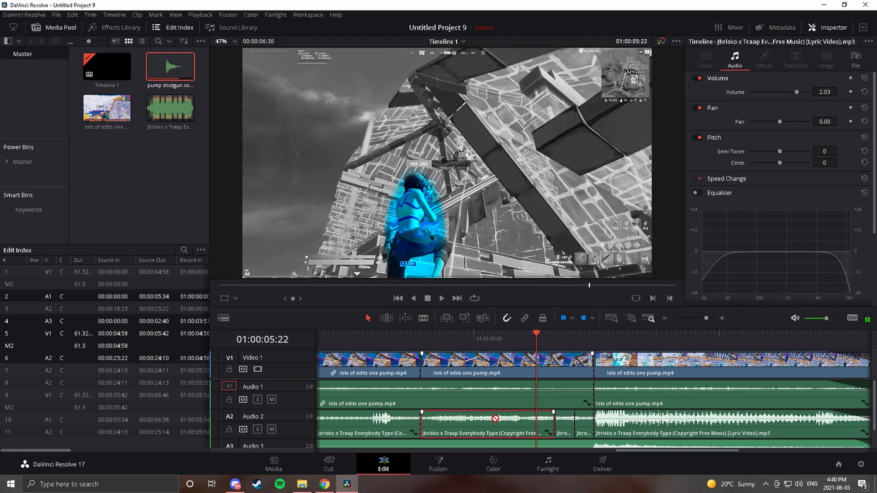
pyautogui.hotkey('ctrl', 'b')
pyautogui.press('Left')
pyautogui.press('Left')
pyautogui.press('Left')
pyautogui.press('Left')
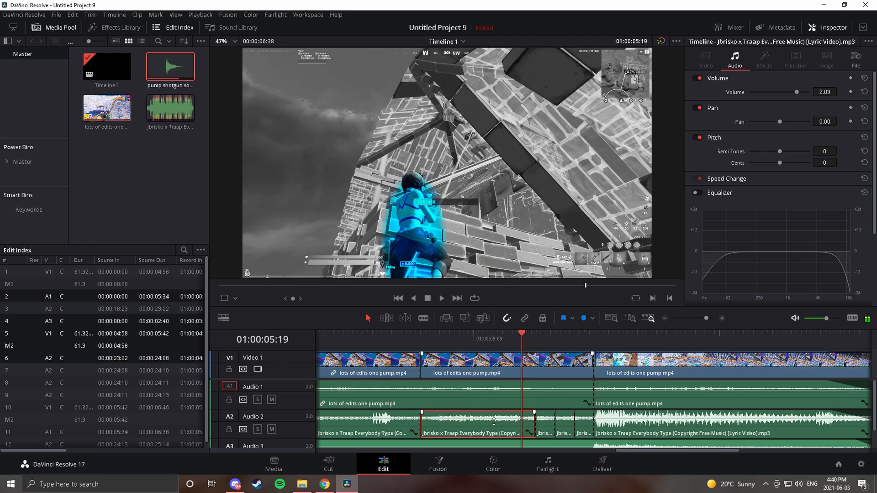
pyautogui.hotkey('ctrl', 'b')
# - Split the Audio 2 music at 01:00:05:14 and 01:00:05:10
pyautogui.press('Left')
pyautogui.press('Left')
pyautogui.press('Left')
pyautogui.press('Left')
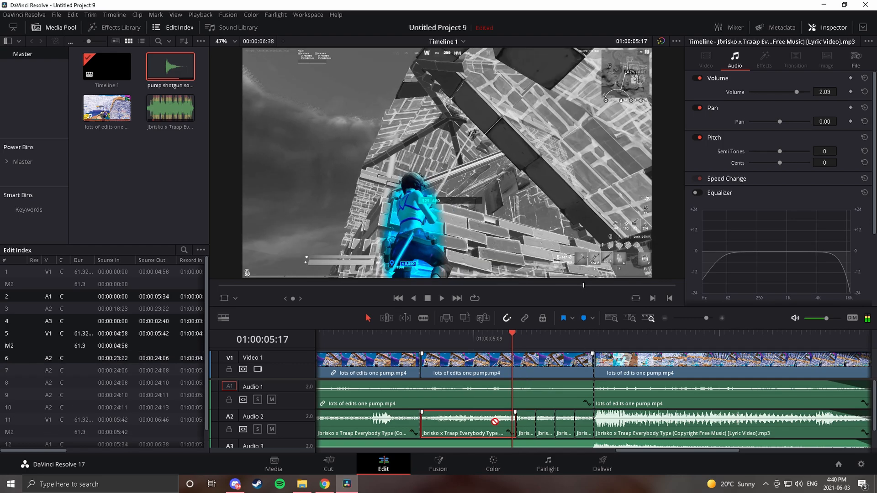
pyautogui.hotkey('ctrl', 'b')
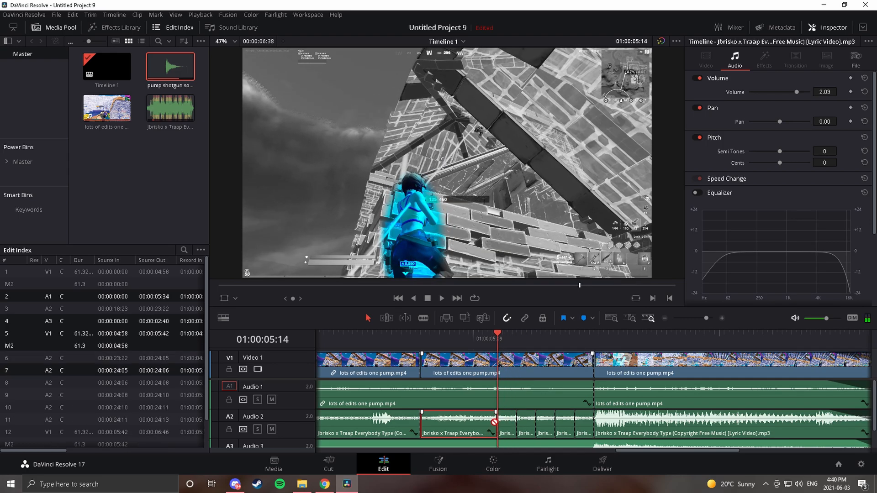
pyautogui.press('Left')
pyautogui.press('Left')
pyautogui.press('Left')
pyautogui.press('Left')
pyautogui.hotkey('ctrl', 'b')
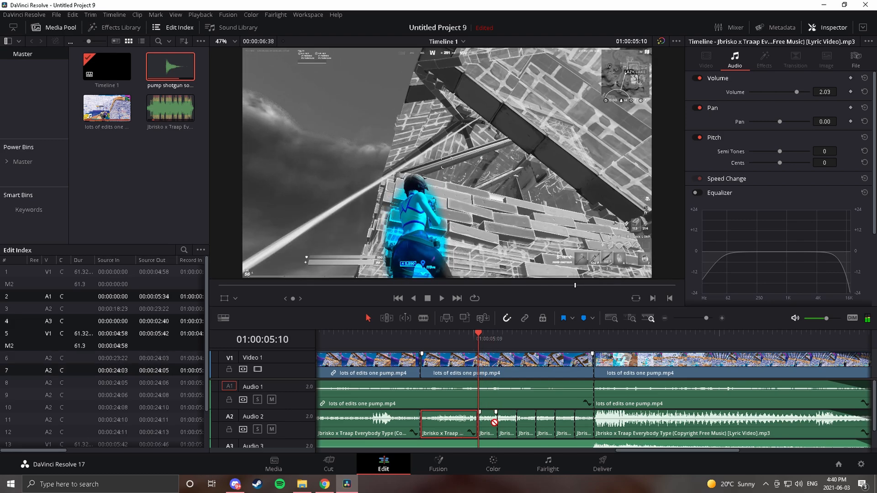
# - Cut the remaining start of the Audio 2 music section at 01:00:05:06, 01:00:05:03 and 01:00:05:00
pyautogui.press('Left')
pyautogui.press('Left')
pyautogui.press('Left')
pyautogui.press('Left')
pyautogui.hotkey('ctrl', 'b')
pyautogui.press('Left')
pyautogui.press('Left')
pyautogui.press('Left')
pyautogui.hotkey('ctrl', 'b')
pyautogui.press('Left')
pyautogui.press('Left')
pyautogui.press('Left')
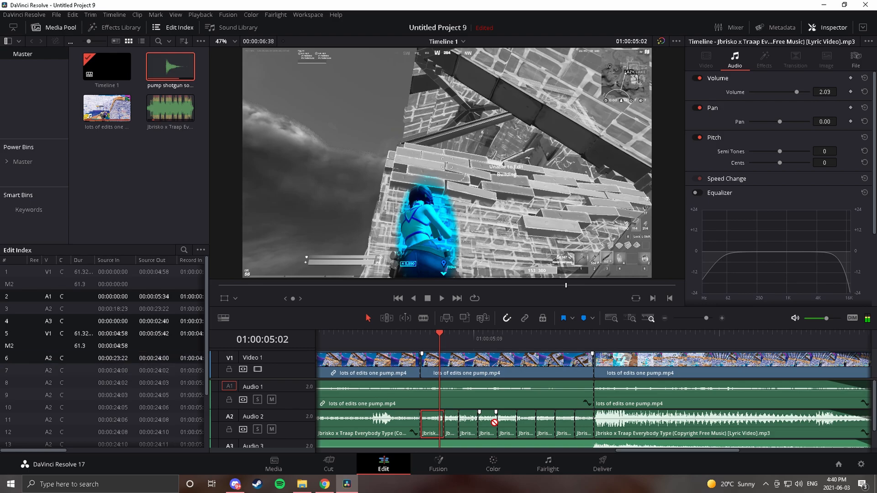
pyautogui.hotkey('ctrl', 'b')
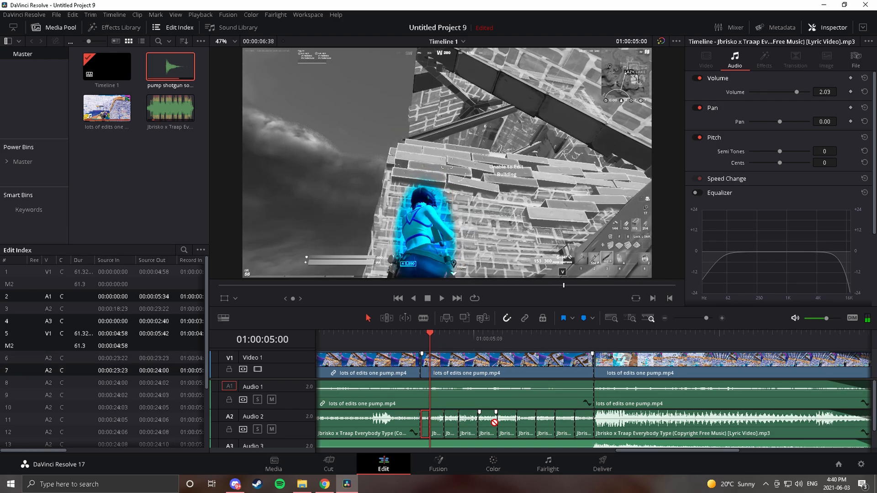
pyautogui.click(444, 427)
pyautogui.press('Left')
pyautogui.press('Left')
pyautogui.press('Left')
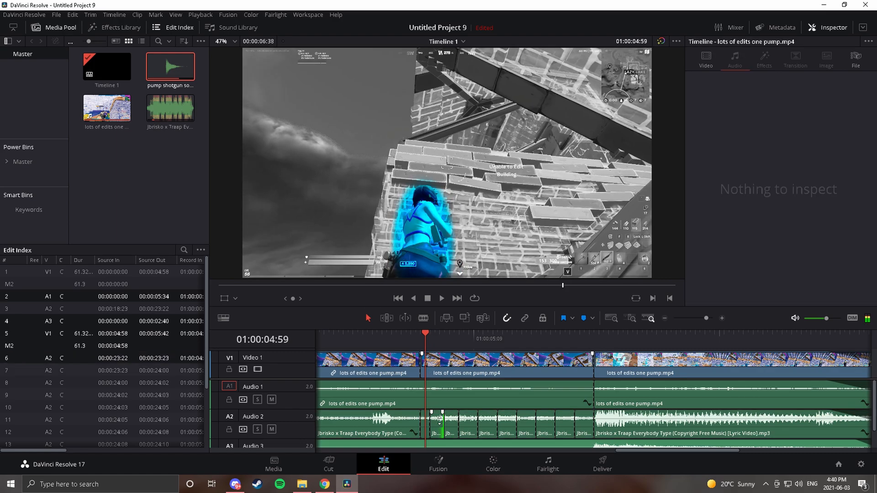
pyautogui.press('Right')
pyautogui.press('Right')
pyautogui.press('Right')
pyautogui.press('Left')
pyautogui.press('Left')
pyautogui.press('Right')
pyautogui.press('Right')
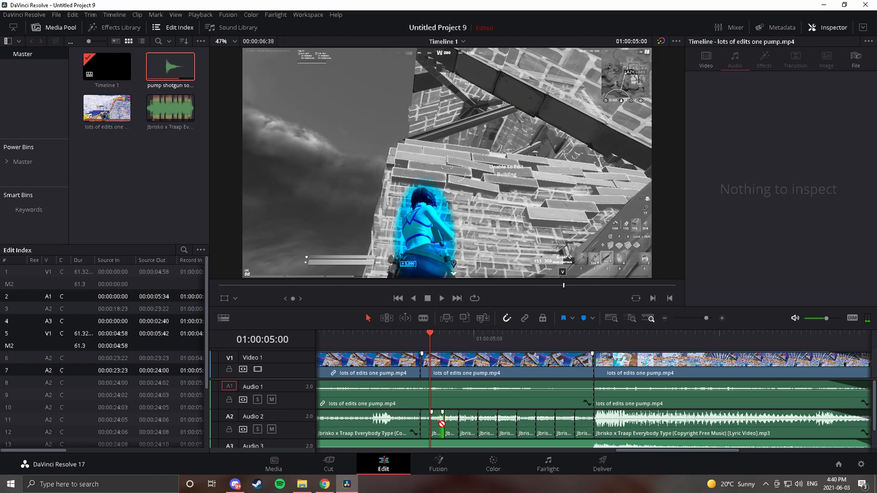
# - Delete every other short music piece on Audio 2 between 01:00:05:34 and 01:00:05:00, starting with the last piece
pyautogui.click(442, 424)
pyautogui.click(584, 429)
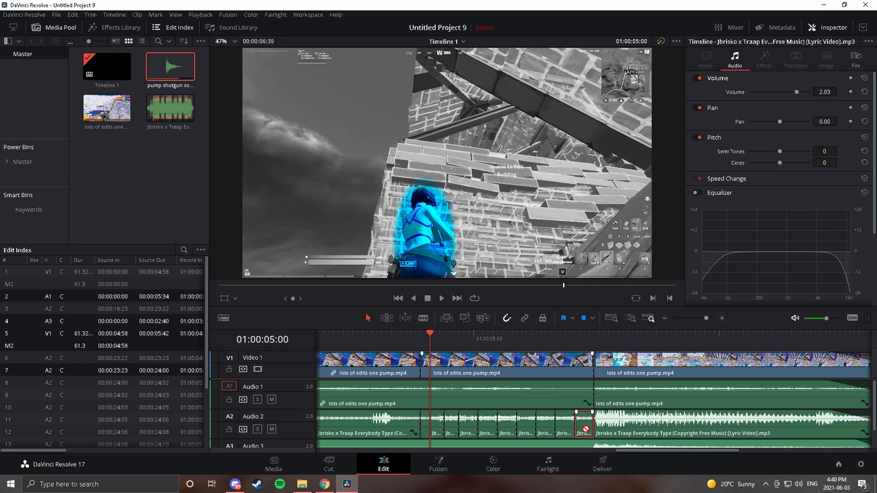
pyautogui.press('BackSpace')
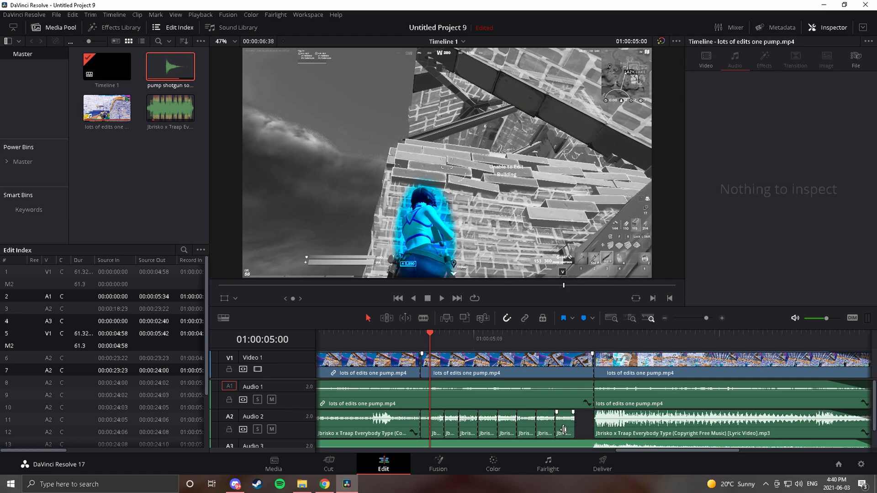
pyautogui.click(550, 424)
pyautogui.press('BackSpace')
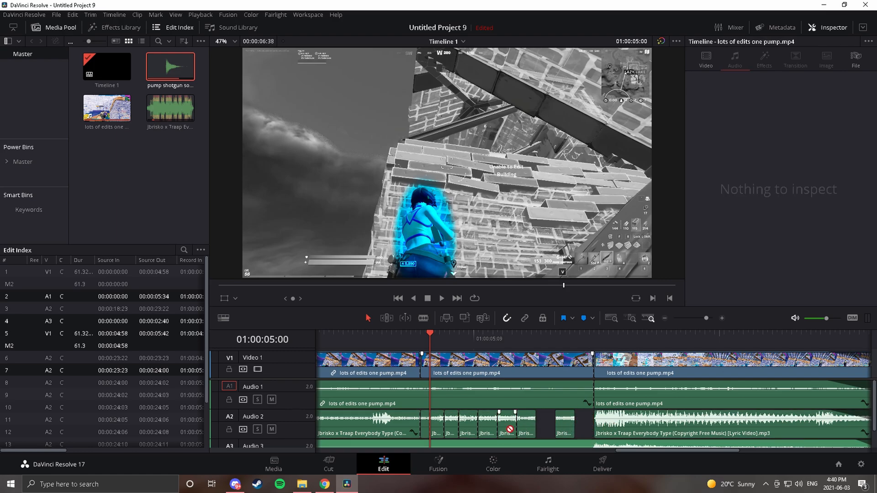
pyautogui.click(509, 429)
pyautogui.press('BackSpace')
pyautogui.click(469, 427)
pyautogui.press('BackSpace')
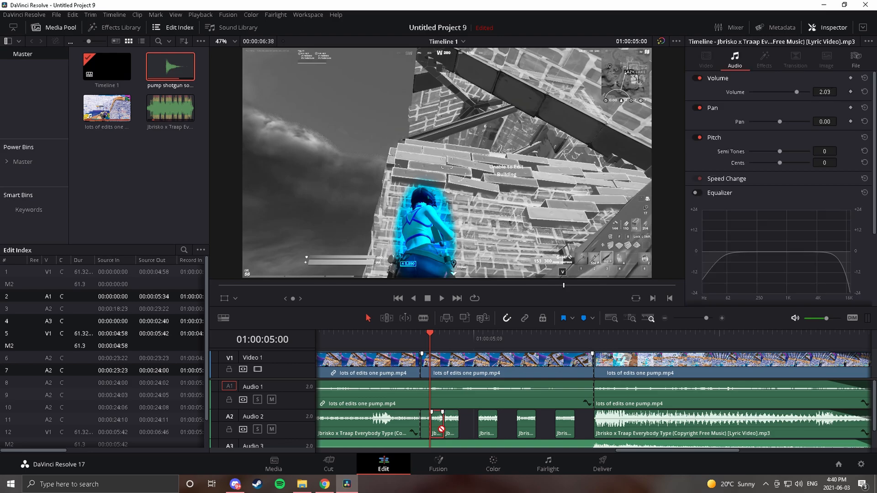
pyautogui.click(441, 429)
pyautogui.press('BackSpace')
# - Play the edit from the beginning and review the chopped music section up to 01:00:05:34
pyautogui.moveTo(432, 342); pyautogui.dragTo(379, 345)
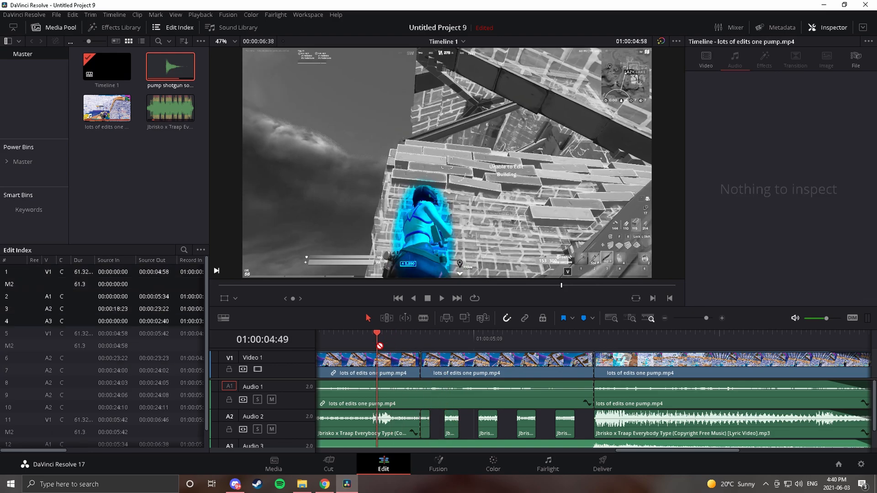
pyautogui.press('Home')
pyautogui.press('space')
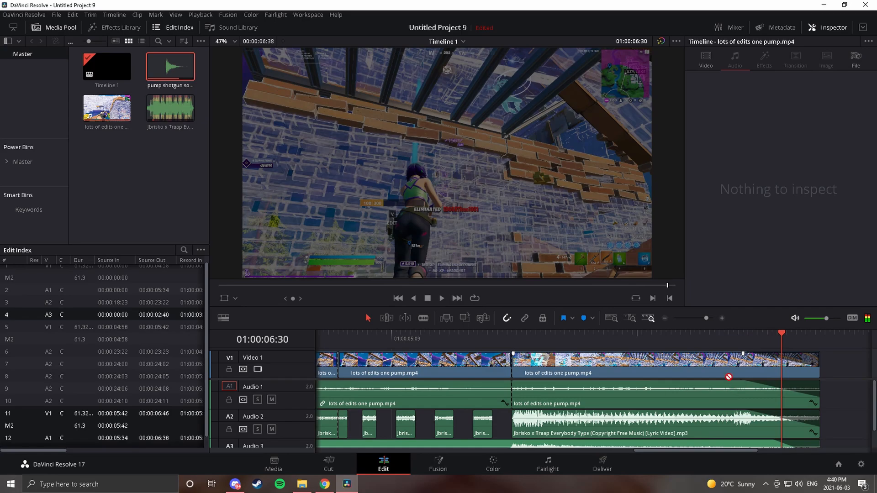
pyautogui.click(665, 318)
pyautogui.click(584, 336)
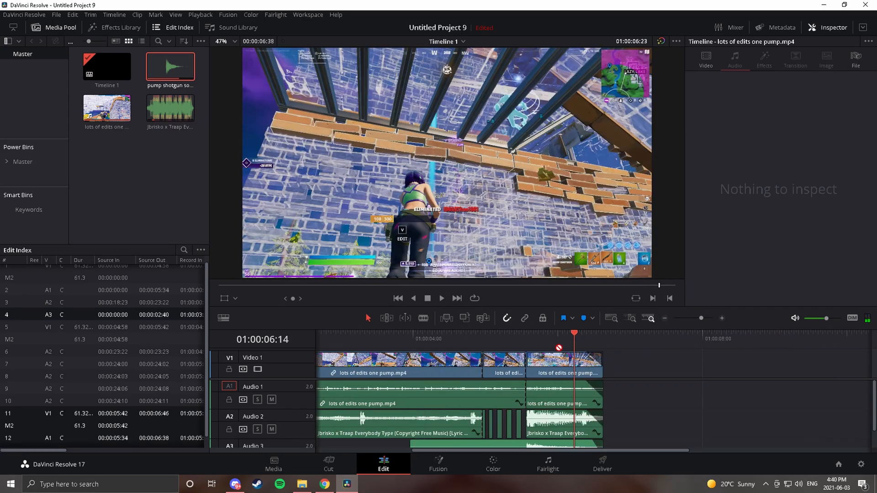
pyautogui.click(485, 335)
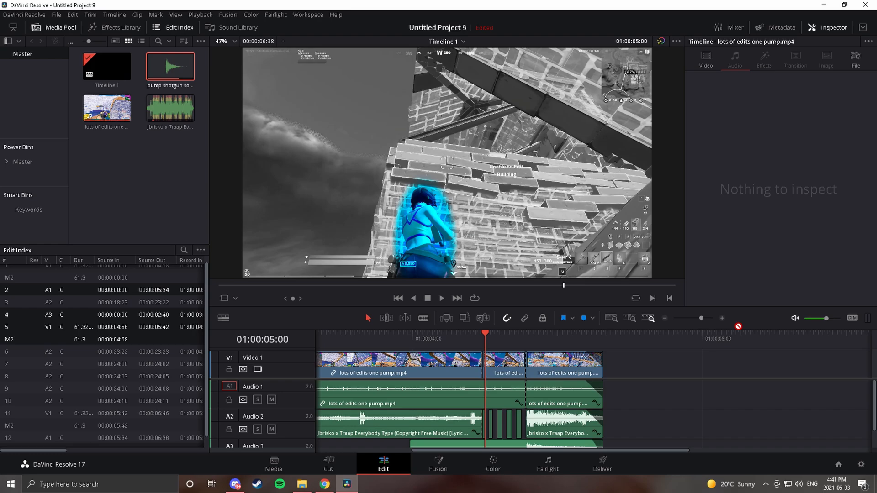
pyautogui.click(721, 318)
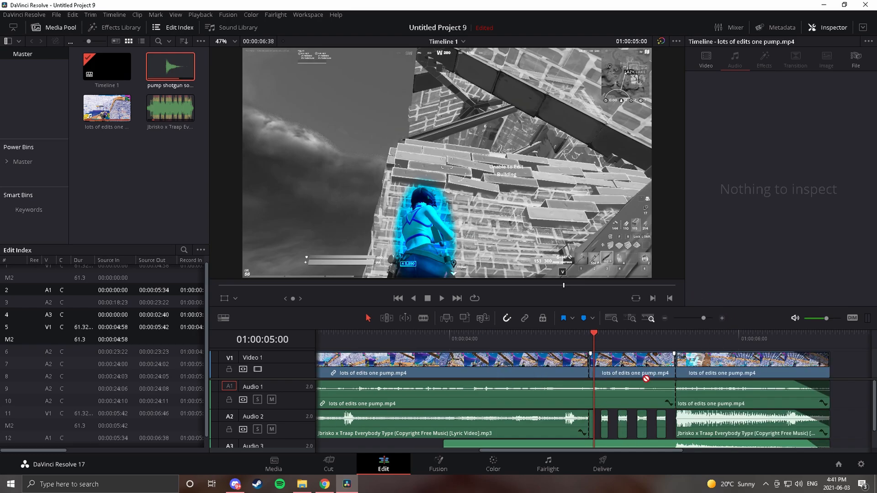
pyautogui.moveTo(595, 349); pyautogui.dragTo(677, 342)
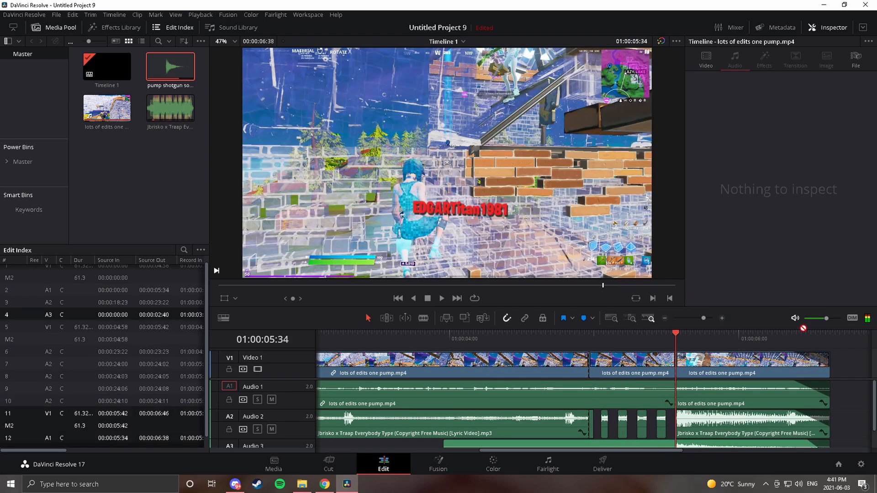
# - Split the black-and-white clip on Video 1 at 01:00:05:30 and 01:00:05:26, working backwards from its end
pyautogui.click(637, 363)
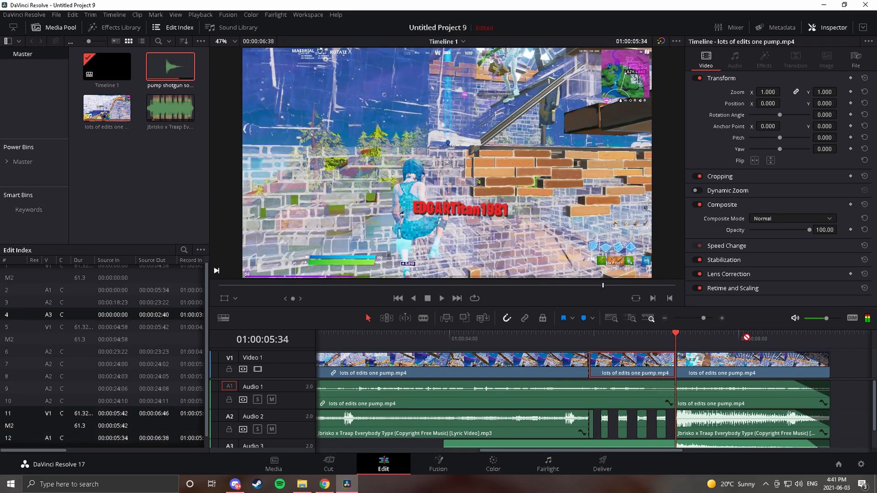
pyautogui.click(722, 319)
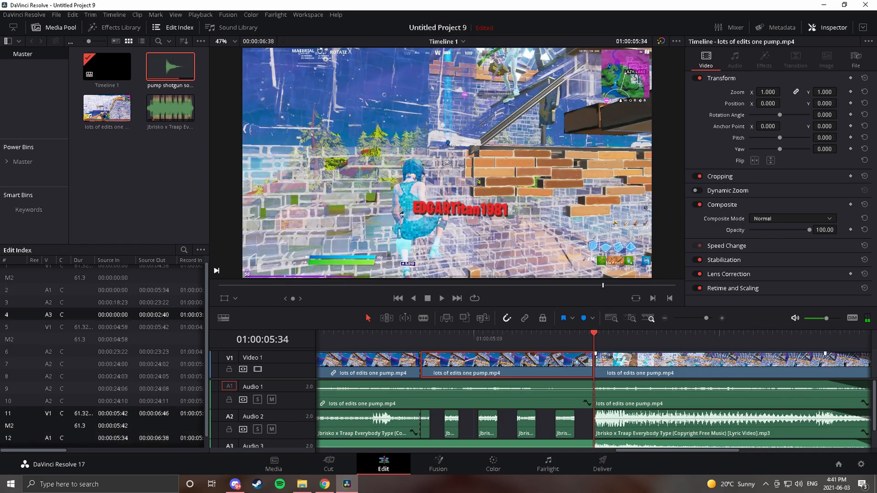
pyautogui.press('Left')
pyautogui.press('Left')
pyautogui.press('Left')
pyautogui.press('Left')
pyautogui.hotkey('ctrl', 'b')
pyautogui.press('Left')
pyautogui.press('Left')
pyautogui.press('Left')
pyautogui.press('Left')
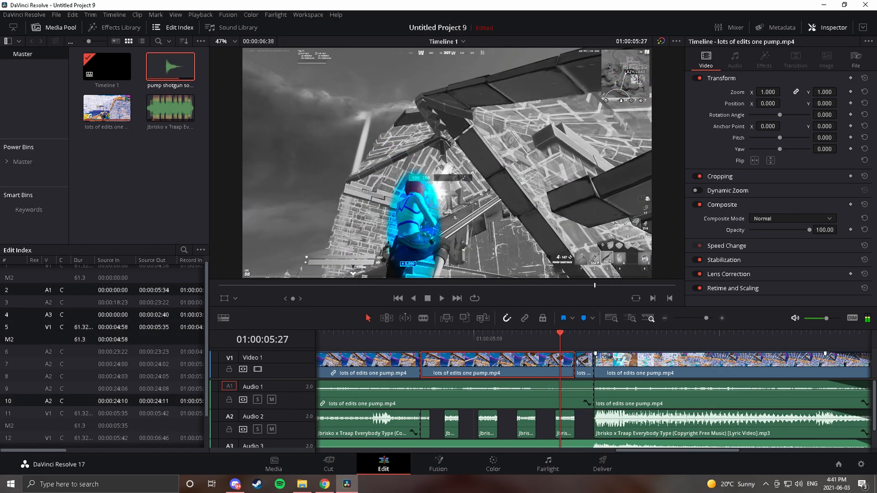
pyautogui.hotkey('ctrl', 'b')
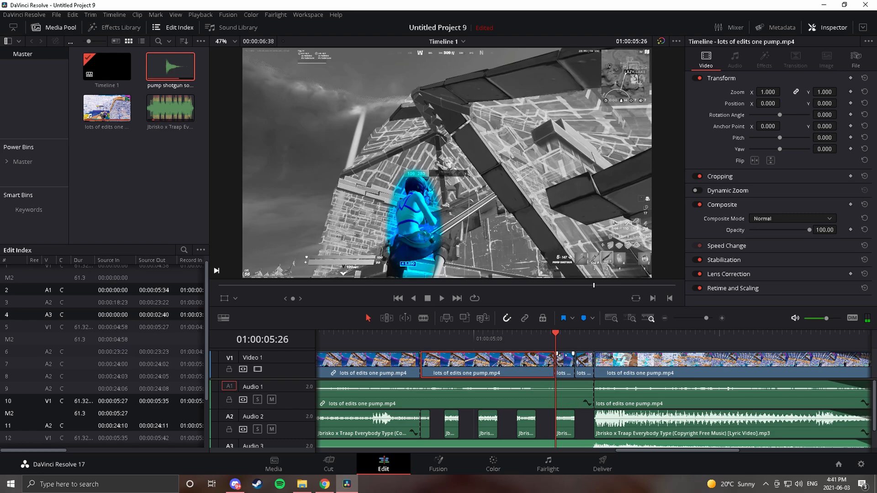
# - Split the black-and-white Video 1 clip at 01:00:05:22 and 01:00:05:18, in line with the music cuts
pyautogui.press('Left')
pyautogui.press('Left')
pyautogui.press('Left')
pyautogui.press('Left')
pyautogui.hotkey('ctrl', 'b')
pyautogui.press('Left')
pyautogui.press('Left')
pyautogui.press('Left')
pyautogui.press('Left')
pyautogui.hotkey('ctrl', 'b')
# - Split the remaining black-and-white Video 1 clip at 01:00:05:14 and 01:00:05:10
pyautogui.press('Left')
pyautogui.press('Left')
pyautogui.press('Left')
pyautogui.press('Left')
pyautogui.hotkey('ctrl', 'b')
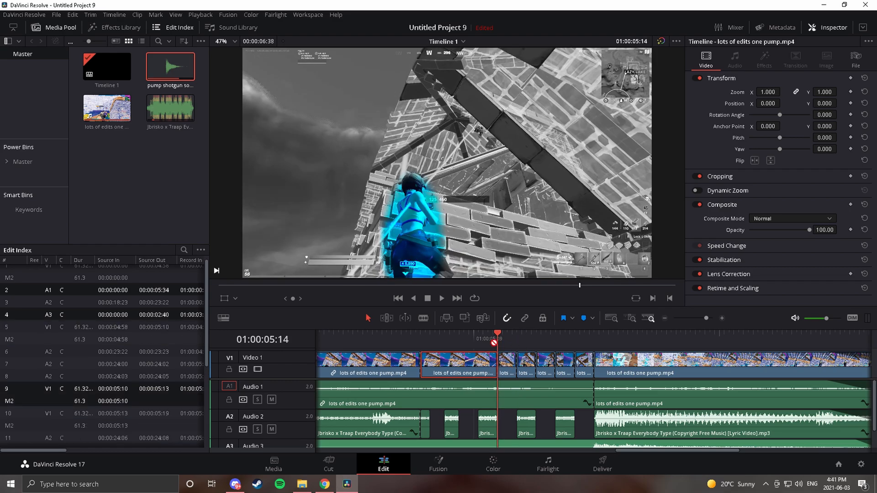
pyautogui.press('Left')
pyautogui.press('Left')
pyautogui.press('Left')
pyautogui.press('Left')
pyautogui.hotkey('ctrl', 'b')
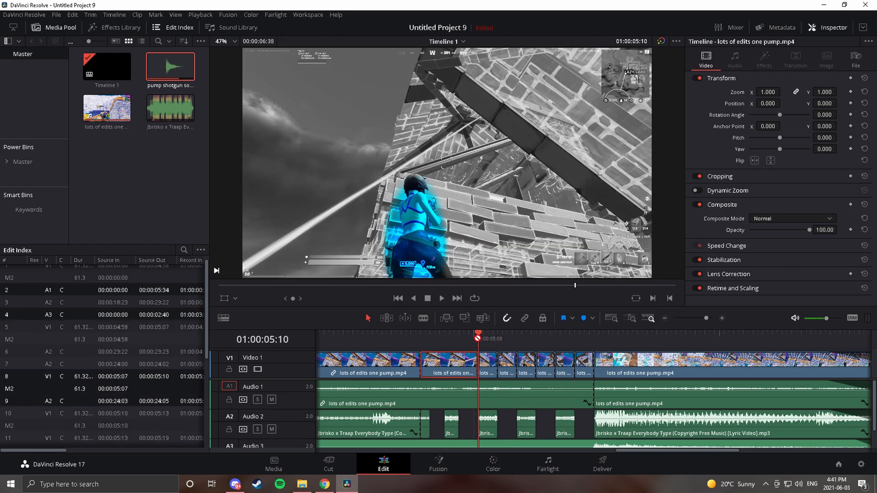
# - Cut the remaining start of the black-and-white Video 1 clip at 01:00:05:06, 01:00:05:03 and 01:00:05:00
pyautogui.press('Left')
pyautogui.press('Left')
pyautogui.press('Left')
pyautogui.press('Left')
pyautogui.hotkey('ctrl', 'b')
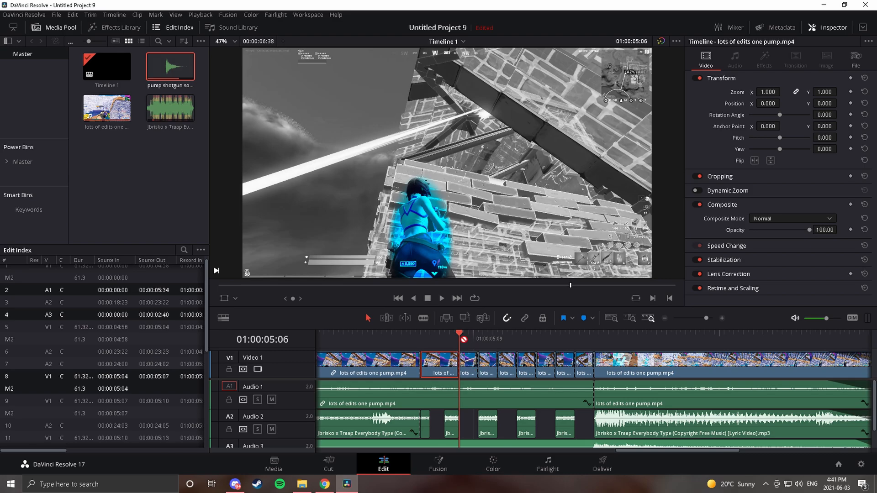
pyautogui.press('Left')
pyautogui.press('Left')
pyautogui.press('Left')
pyautogui.hotkey('ctrl', 'b')
pyautogui.press('Left')
pyautogui.press('Left')
pyautogui.press('Left')
pyautogui.hotkey('ctrl', 'b')
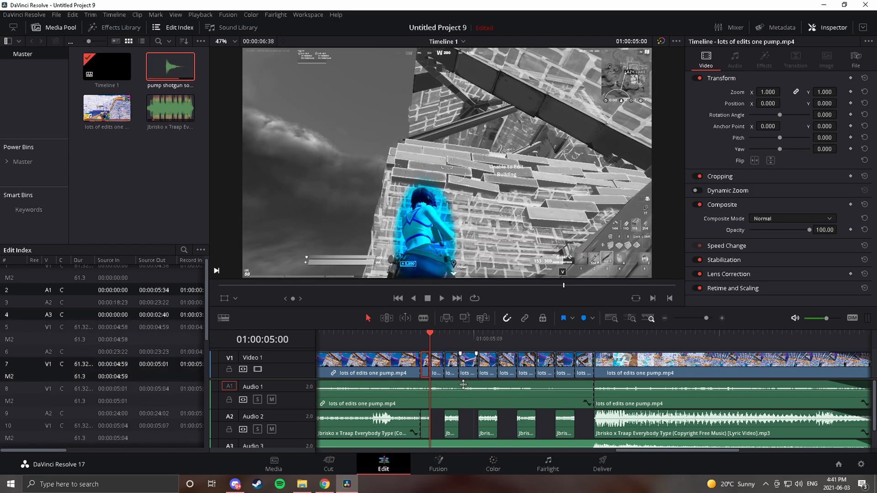
# - Delete every other short video piece on Video 1 between 01:00:05:34 and 01:00:05:00, starting with the last piece
pyautogui.click(591, 372)
pyautogui.click(587, 373)
pyautogui.press('BackSpace')
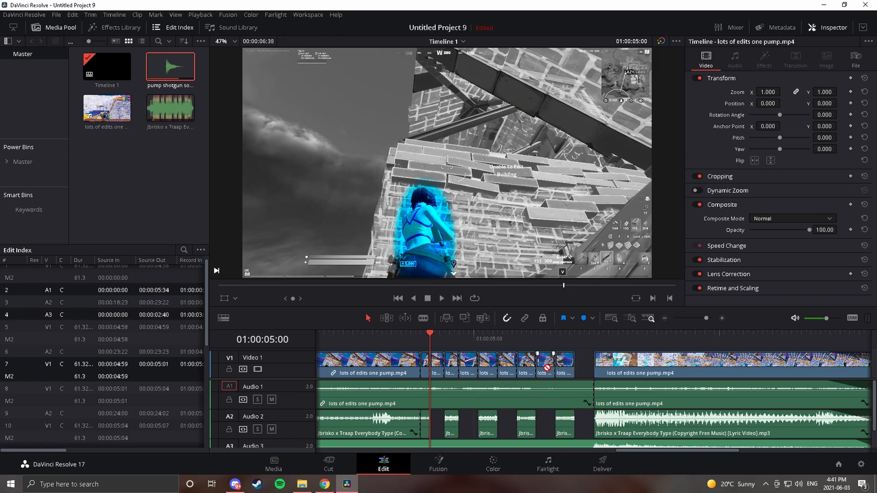
pyautogui.click(547, 369)
pyautogui.press('BackSpace')
pyautogui.click(508, 368)
pyautogui.press('BackSpace')
pyautogui.click(470, 368)
pyautogui.press('BackSpace')
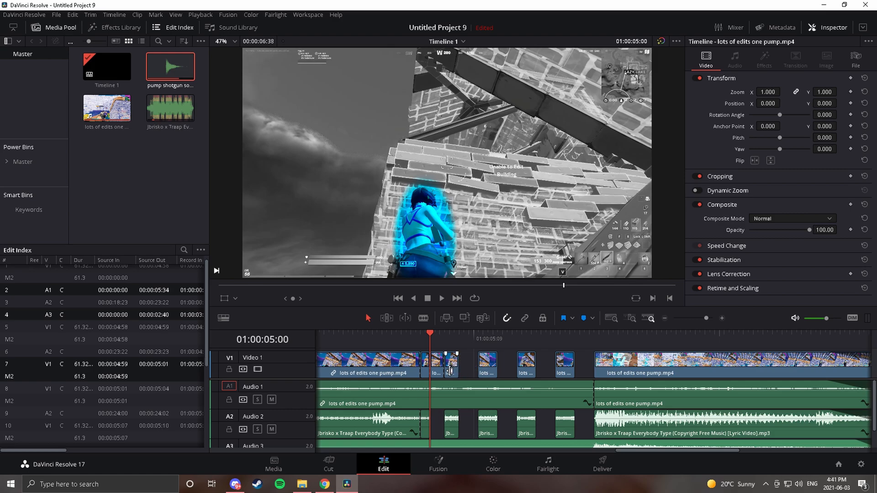
pyautogui.click(437, 368)
pyautogui.press('BackSpace')
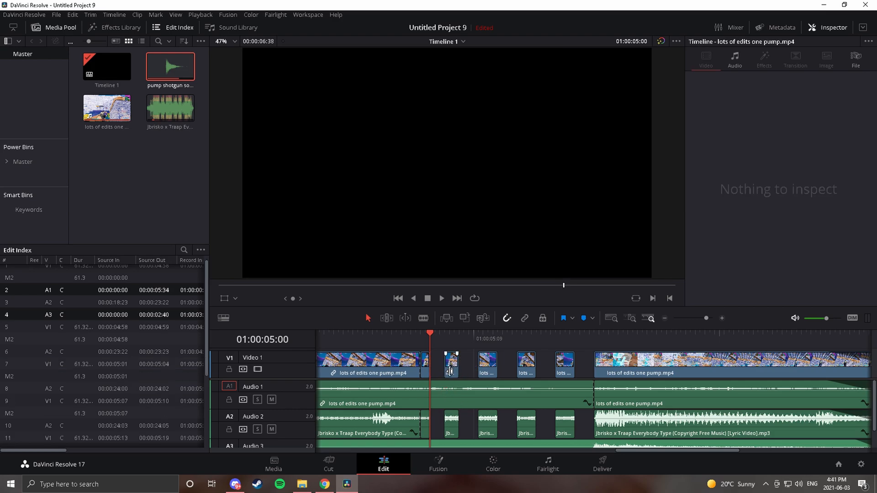
# - Play the edit from before the chopped video and music section through to 01:00:06:19 to review the stutter effect
pyautogui.click(665, 319)
pyautogui.moveTo(598, 339); pyautogui.dragTo(358, 345)
pyautogui.press('space')
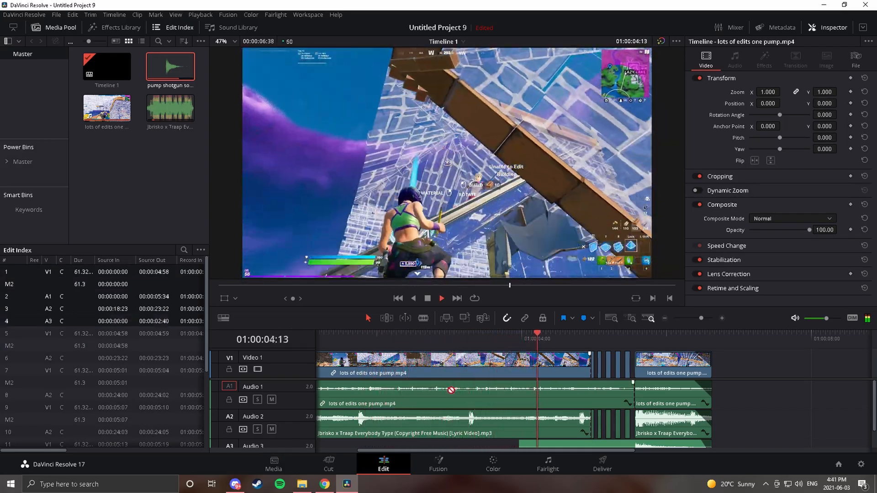
pyautogui.press('space')
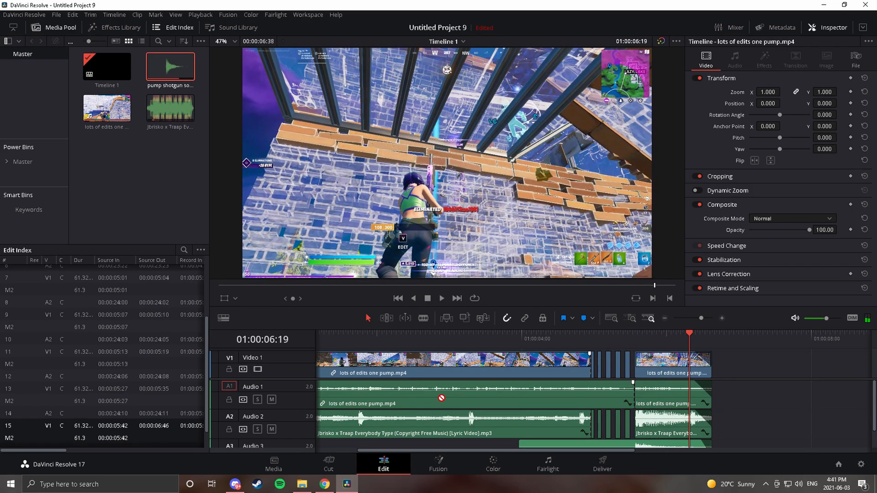